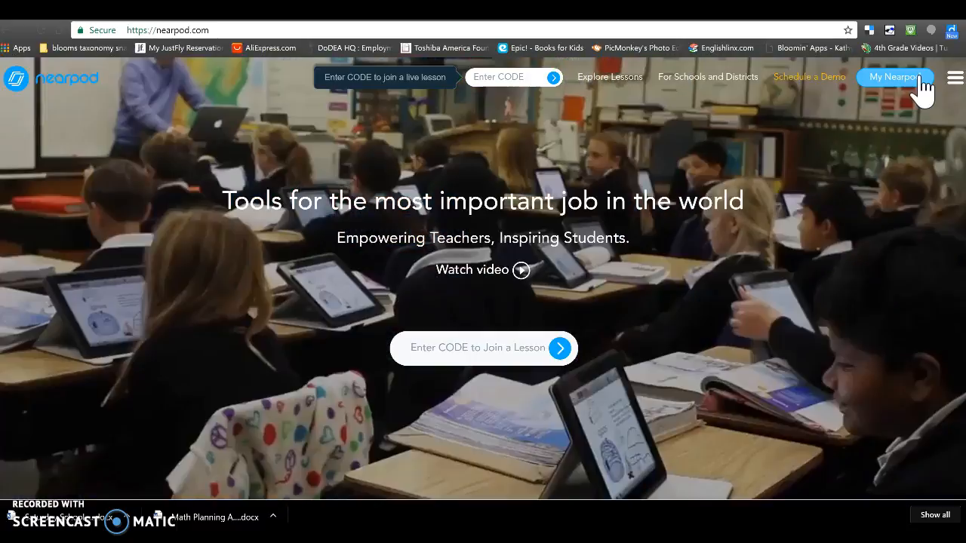
Step: Browse the top and new lessons in the Explore catalogue and view the lessons in My Library
{"action": "left_click", "coordinate": [896, 85]}
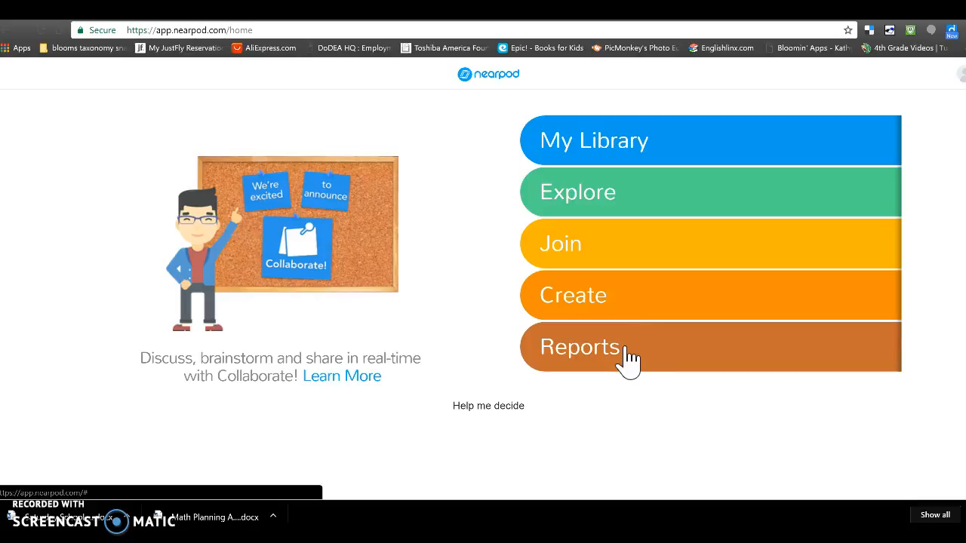
{"action": "left_click", "coordinate": [607, 199]}
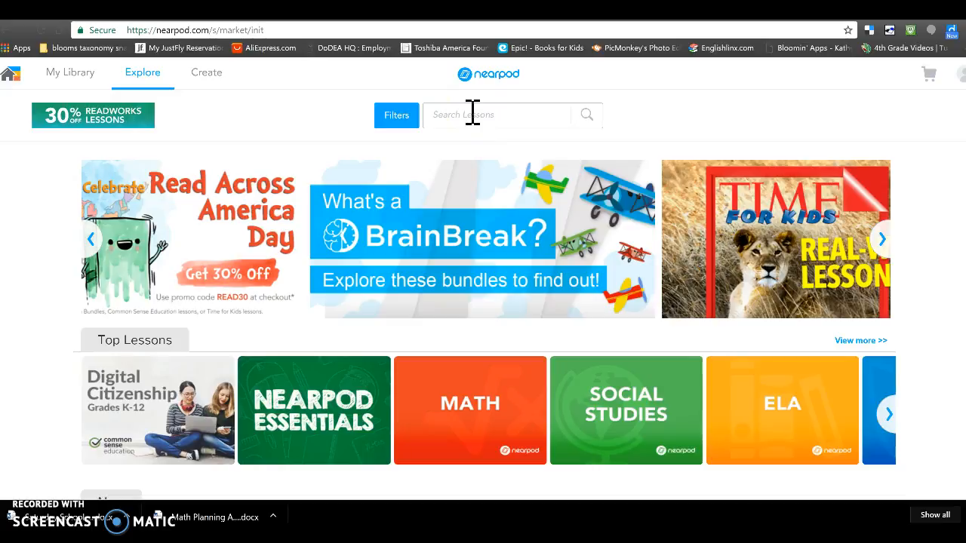
{"action": "left_click", "coordinate": [472, 114]}
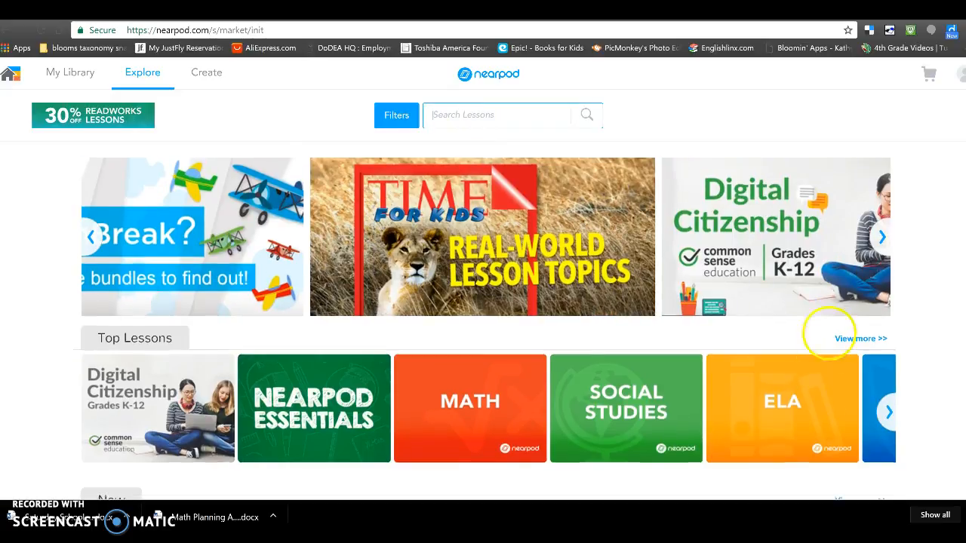
{"action": "scroll", "coordinate": [838, 257], "scroll_direction": "down", "scroll_amount": 1}
{"action": "scroll", "coordinate": [841, 253], "scroll_direction": "down", "scroll_amount": 1}
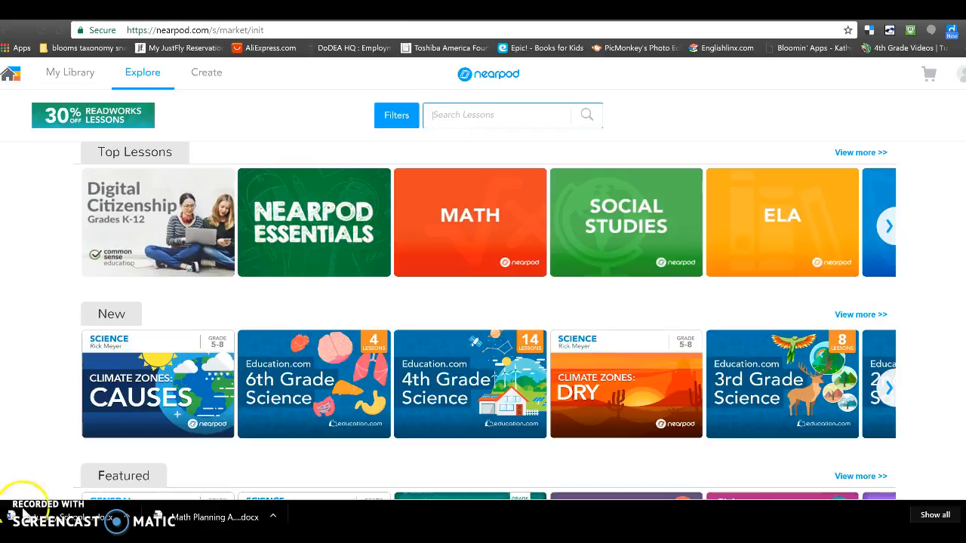
{"action": "left_click", "coordinate": [53, 72]}
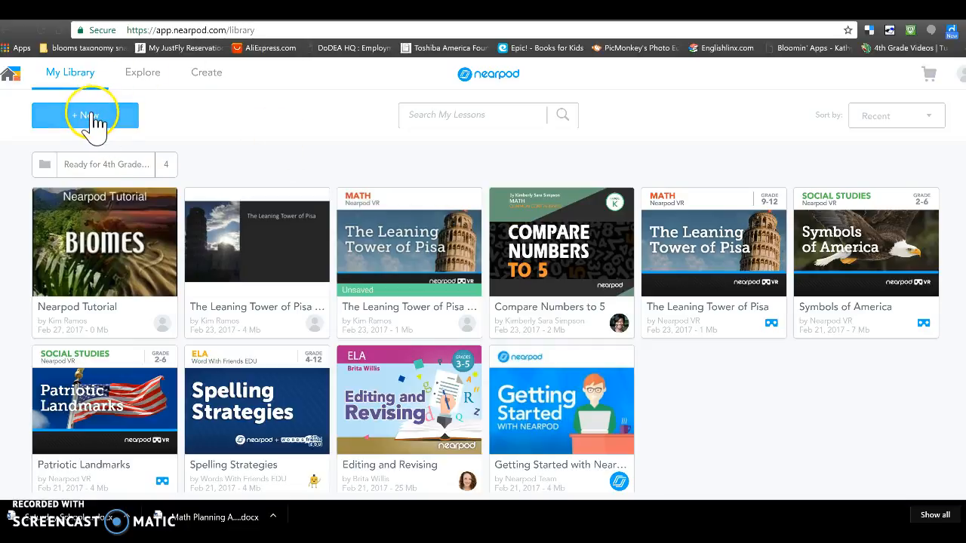
Step: Create a new lesson and add a first slide using the Slide content type
{"action": "left_click", "coordinate": [209, 75]}
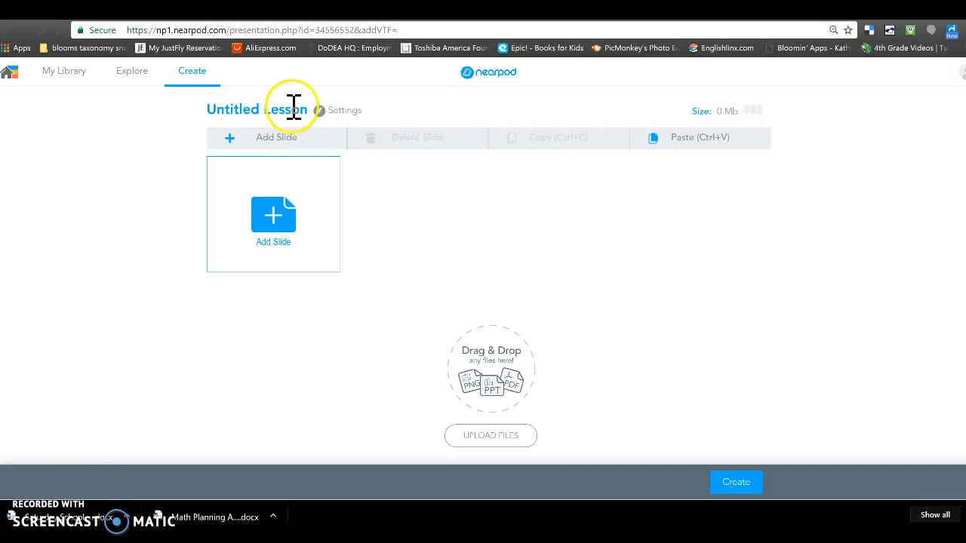
{"action": "left_click", "coordinate": [281, 221]}
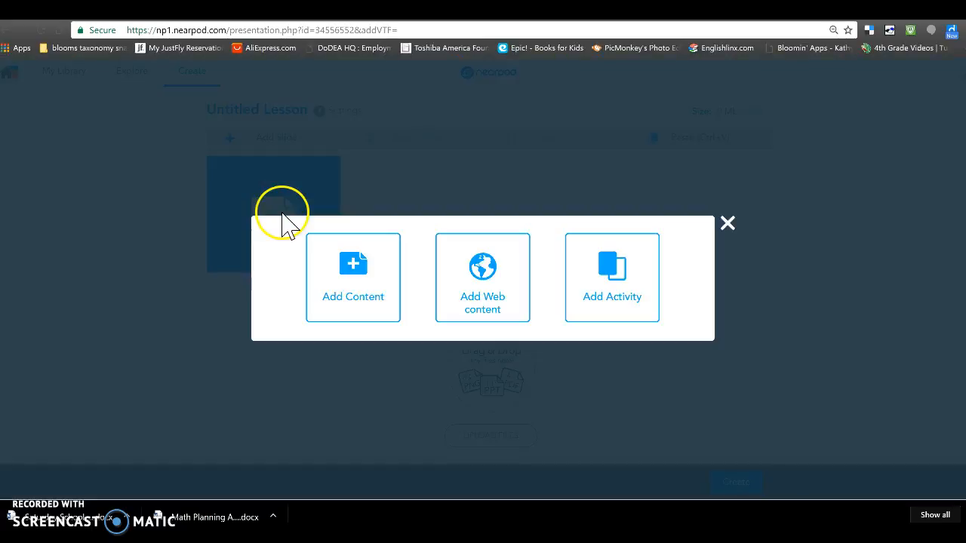
{"action": "left_click", "coordinate": [345, 283]}
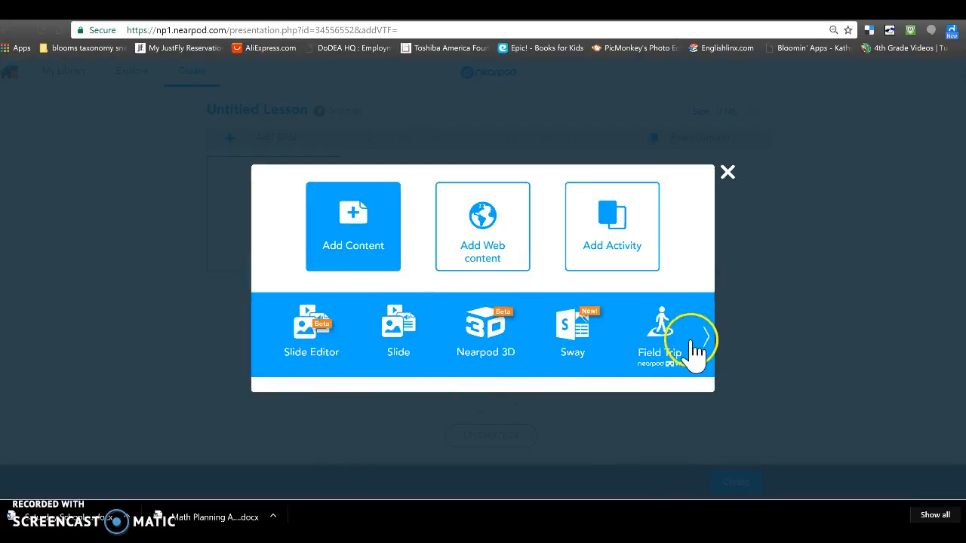
{"action": "left_click", "coordinate": [704, 341]}
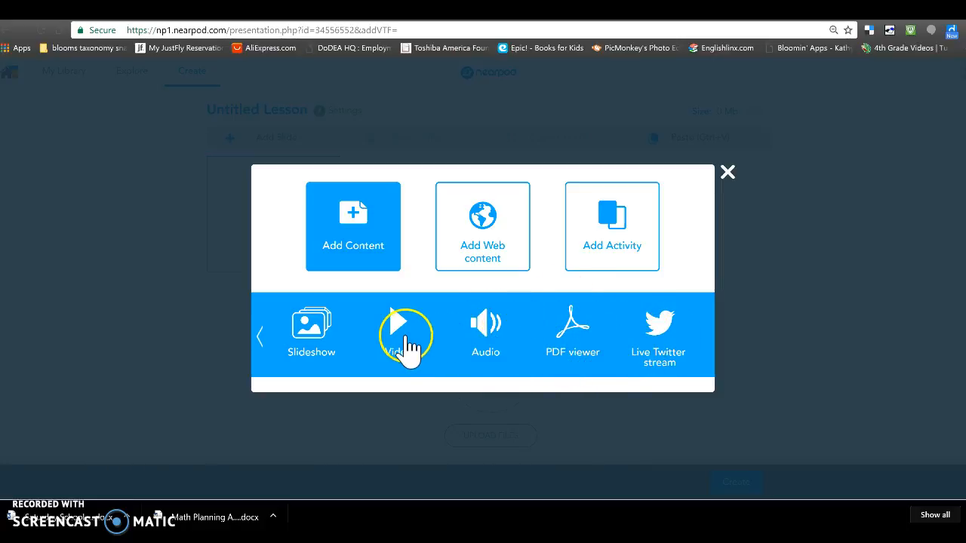
{"action": "left_click", "coordinate": [256, 341]}
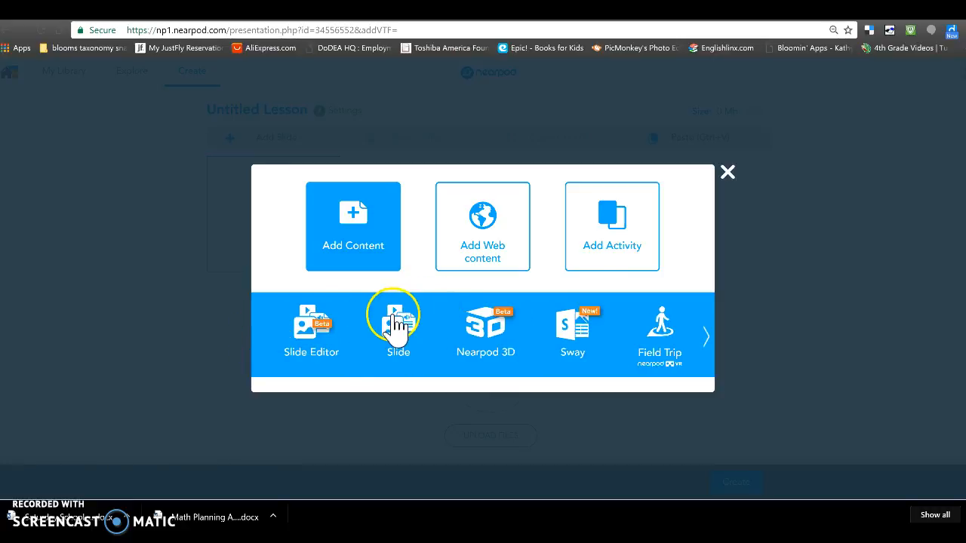
{"action": "left_click", "coordinate": [395, 323]}
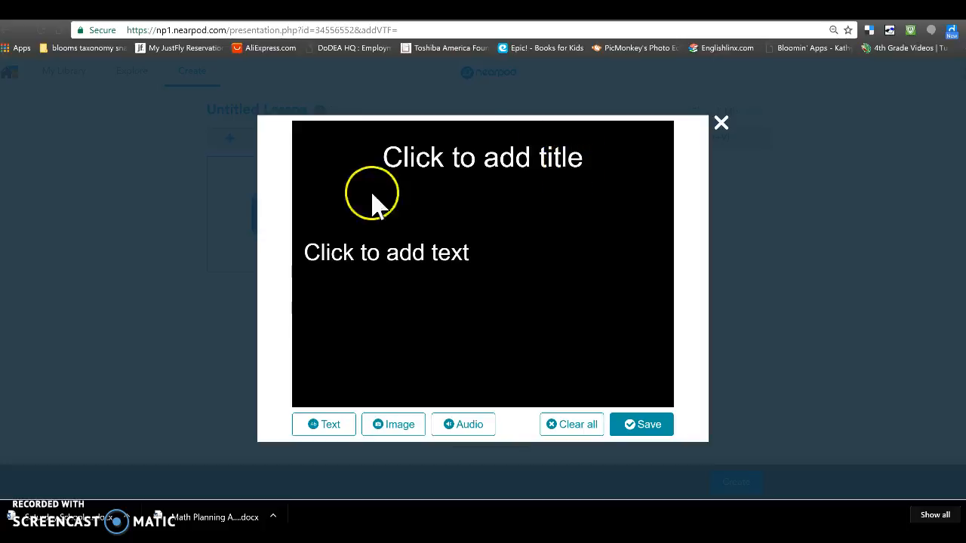
Step: Upload the Archontopheonix alexandrae littoral rainforest picture from the Biomes habitats folder in Pictures as the slide's image
{"action": "left_click", "coordinate": [399, 425]}
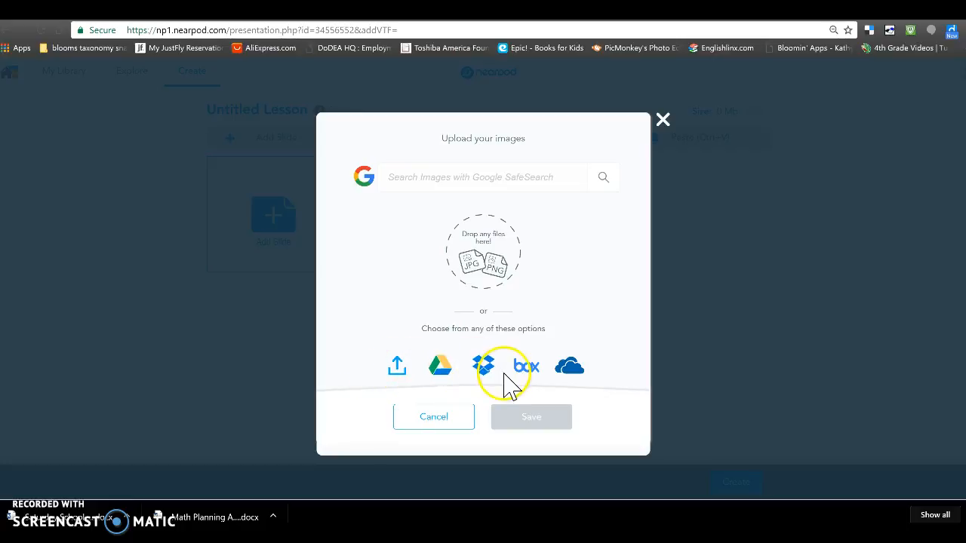
{"action": "left_click", "coordinate": [395, 371]}
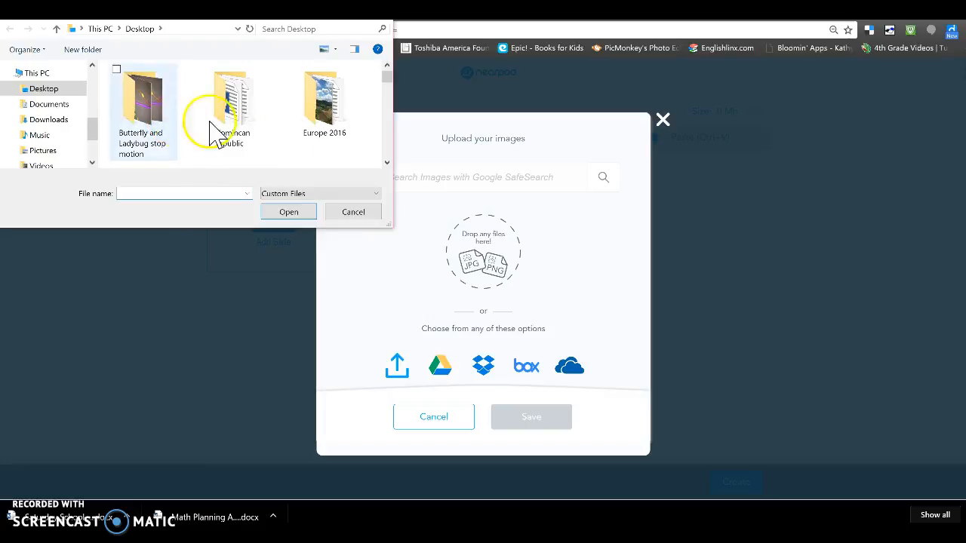
{"action": "left_click", "coordinate": [42, 151]}
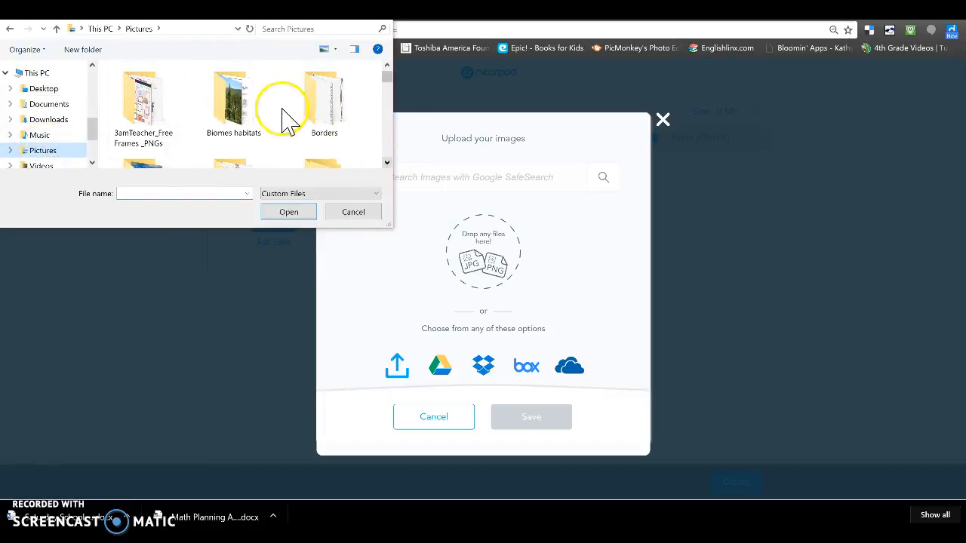
{"action": "left_click", "coordinate": [249, 113]}
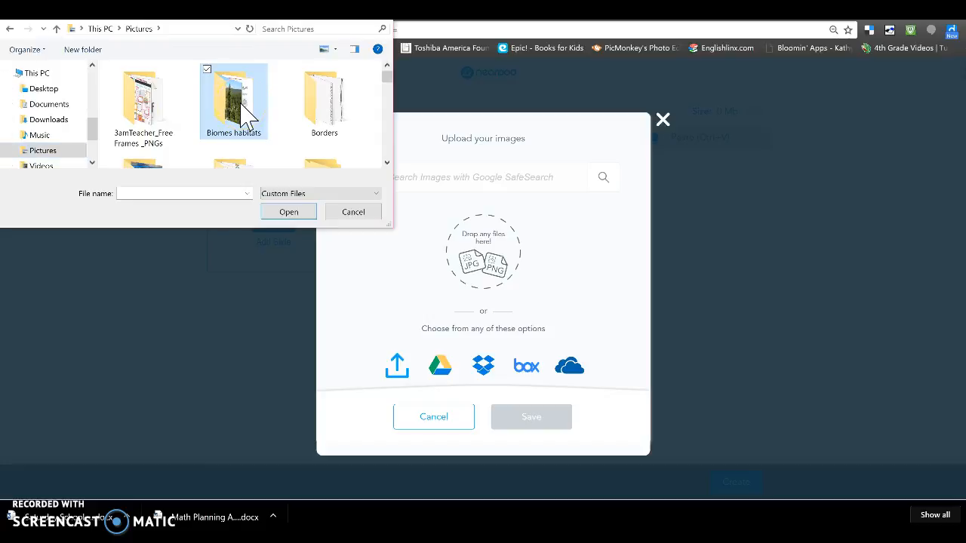
{"action": "double_click", "coordinate": [249, 114]}
{"action": "left_click", "coordinate": [321, 90]}
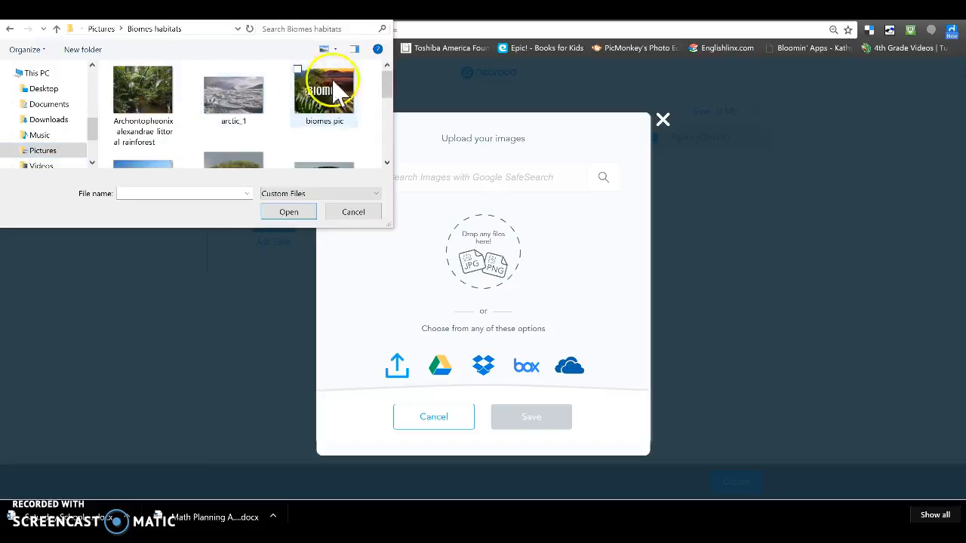
{"action": "left_click", "coordinate": [155, 98]}
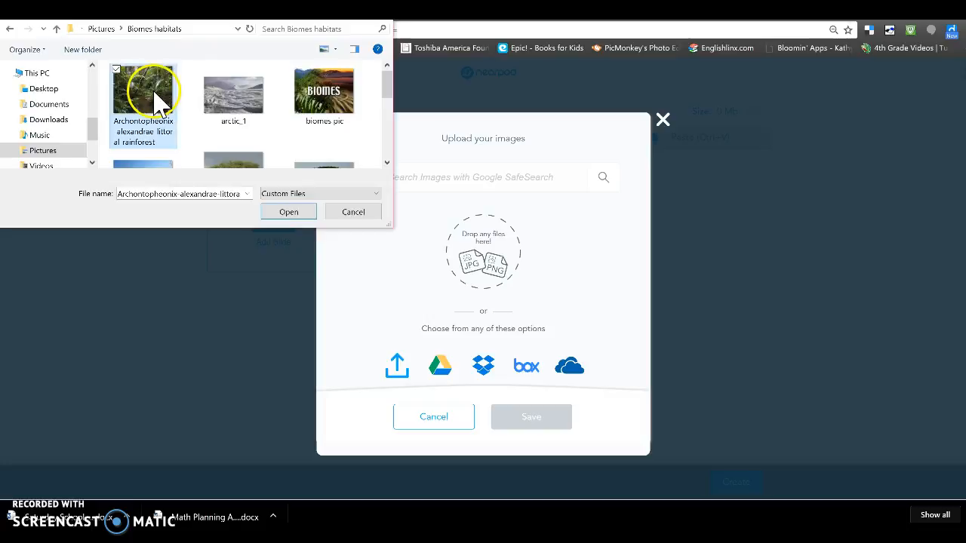
{"action": "double_click", "coordinate": [155, 98]}
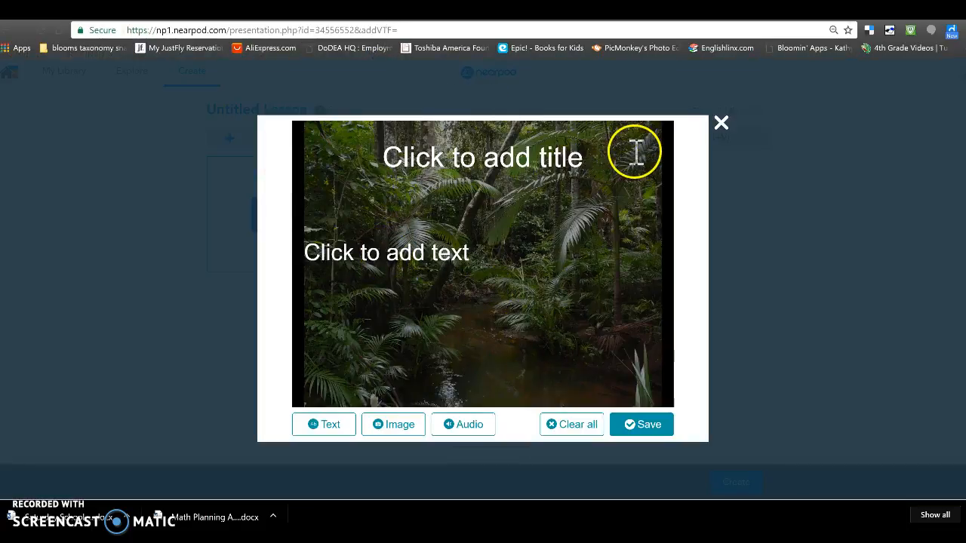
Step: Title the slide "Nearpod Tutorial", leave its body text empty, and save the slide
{"action": "left_click", "coordinate": [557, 155]}
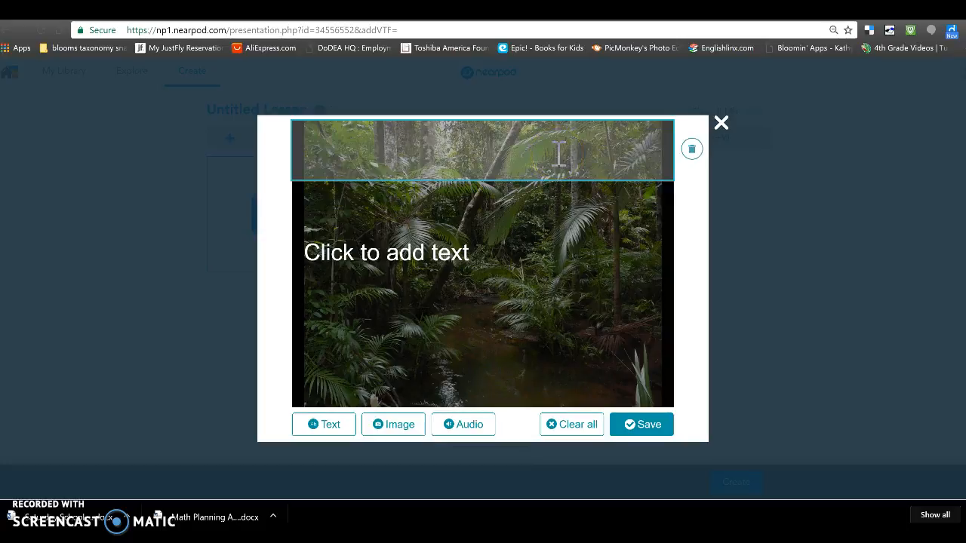
{"action": "type", "text": "Nea"}
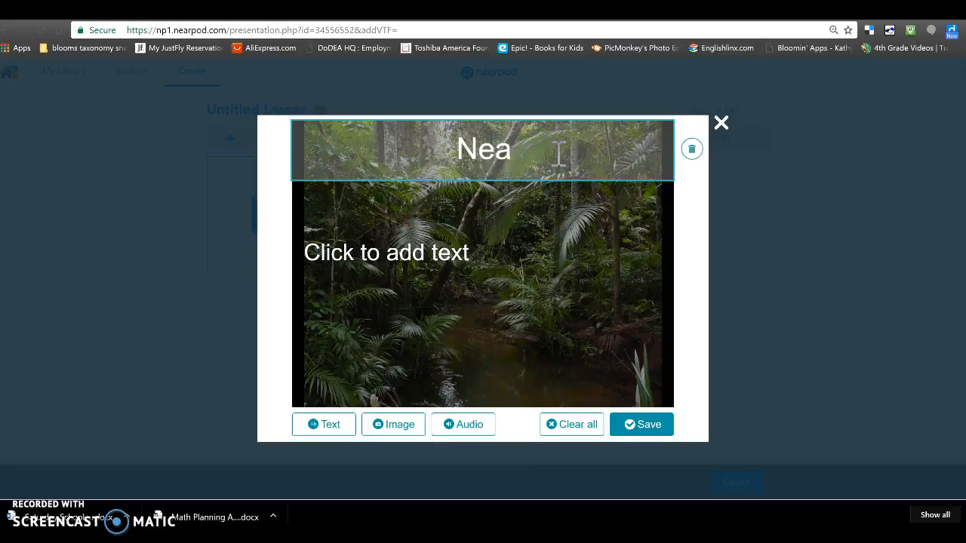
{"action": "type", "text": "rpod Tut"}
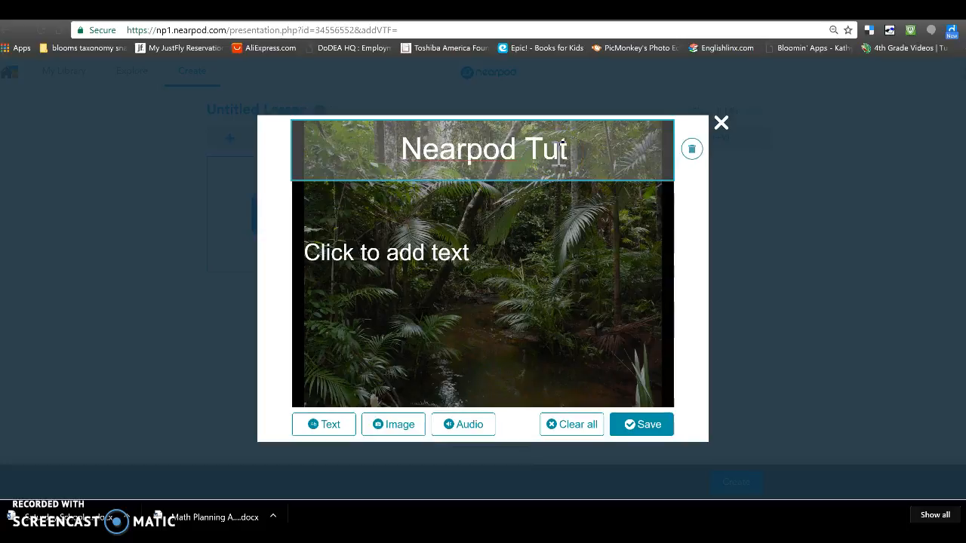
{"action": "type", "text": "orial"}
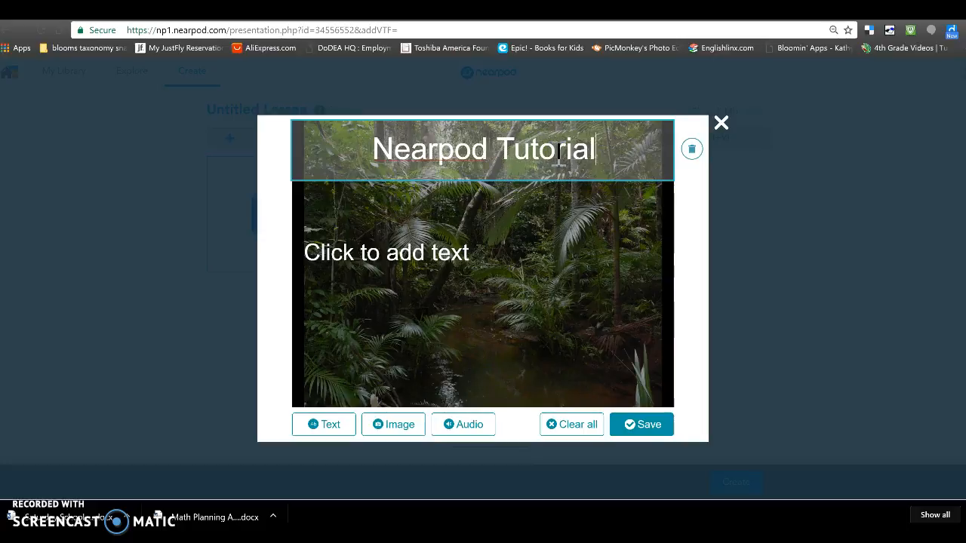
{"action": "left_click", "coordinate": [475, 261]}
{"action": "left_click", "coordinate": [400, 311]}
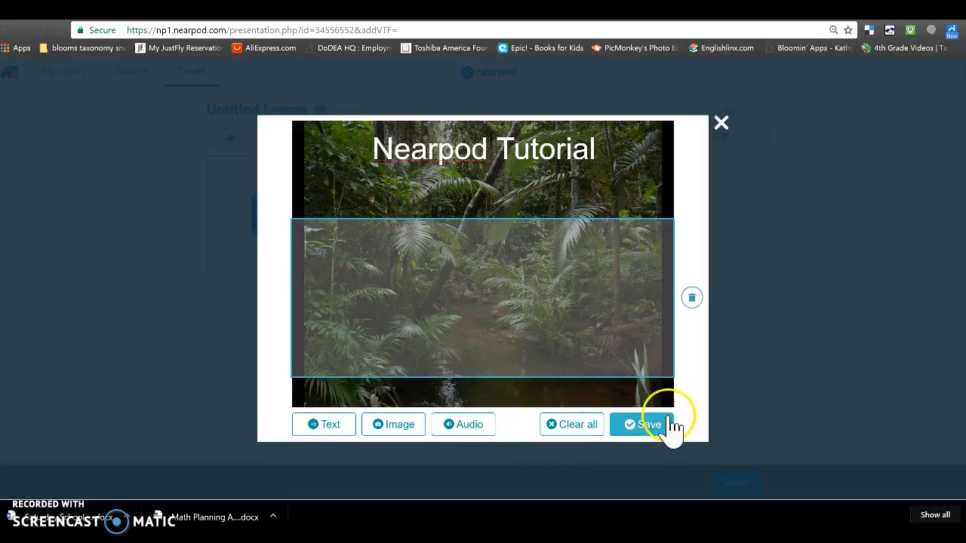
{"action": "left_click", "coordinate": [653, 435]}
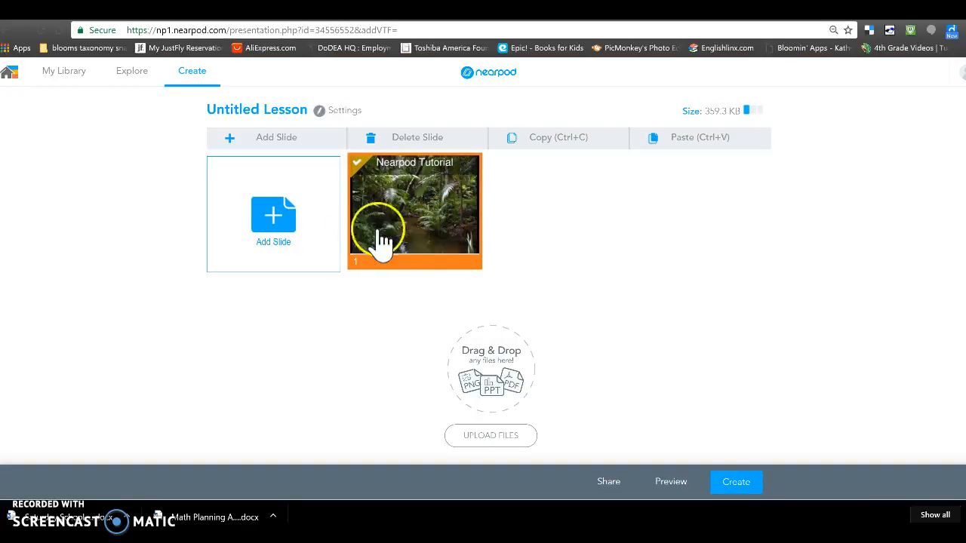
Step: Review the available activity types for a second slide and choose the Poll activity
{"action": "left_click", "coordinate": [297, 241]}
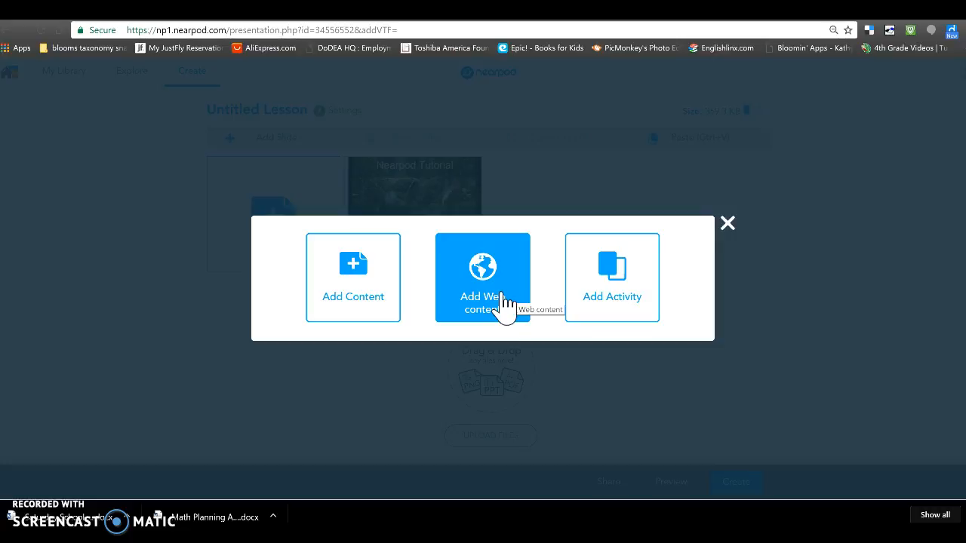
{"action": "left_click", "coordinate": [626, 296]}
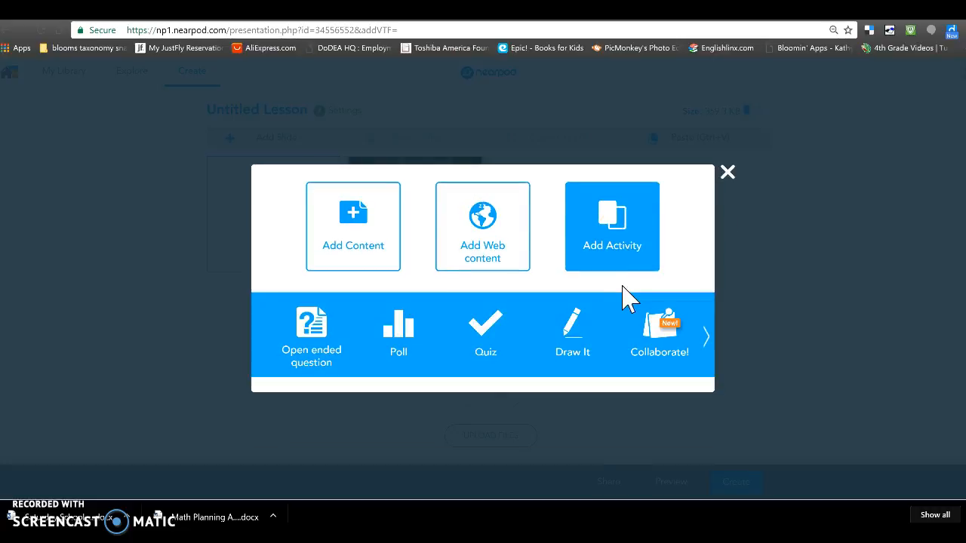
{"action": "left_click", "coordinate": [185, 361]}
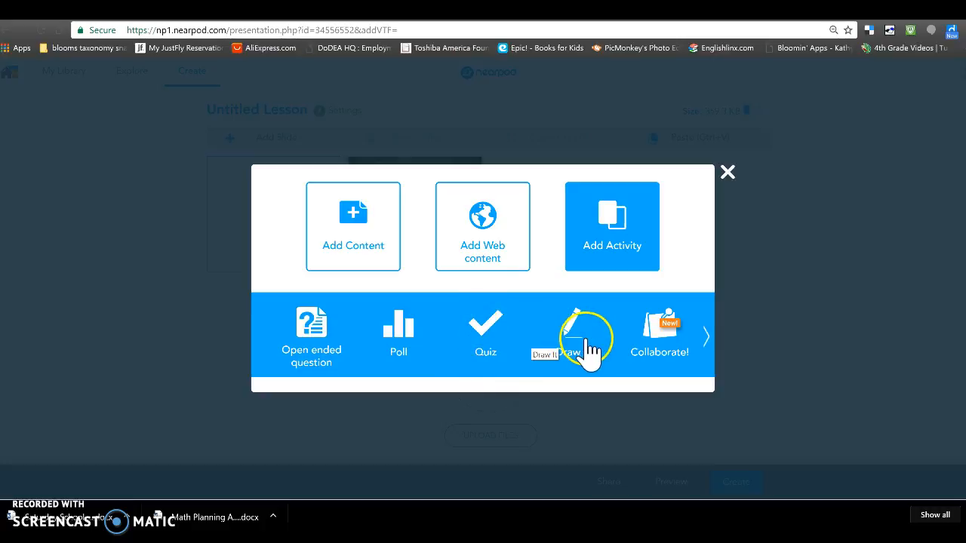
{"action": "left_click", "coordinate": [712, 350]}
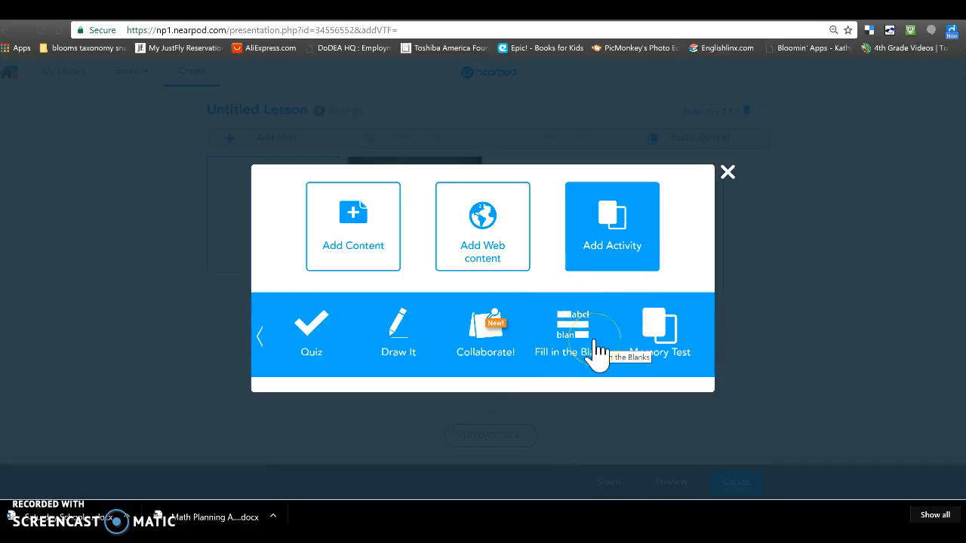
{"action": "left_click", "coordinate": [661, 332]}
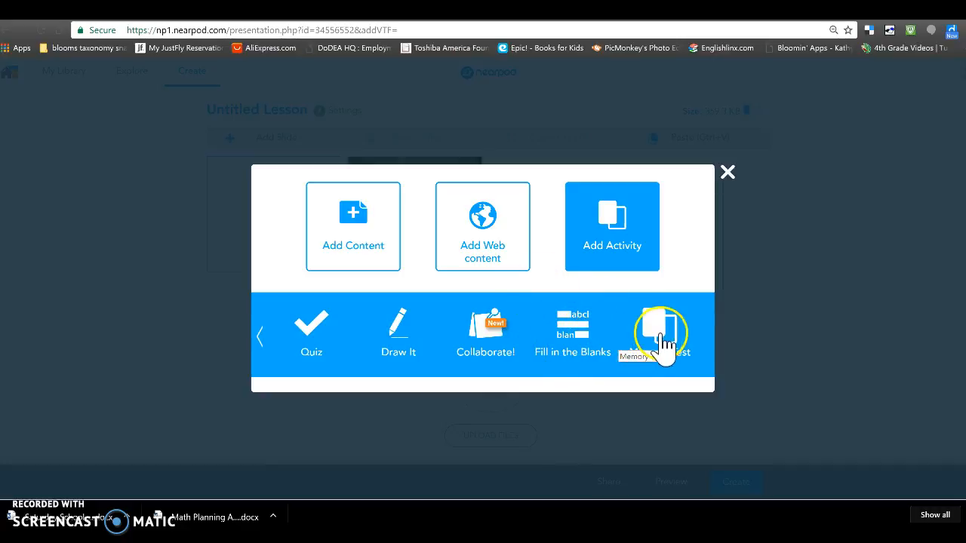
{"action": "left_click", "coordinate": [261, 336]}
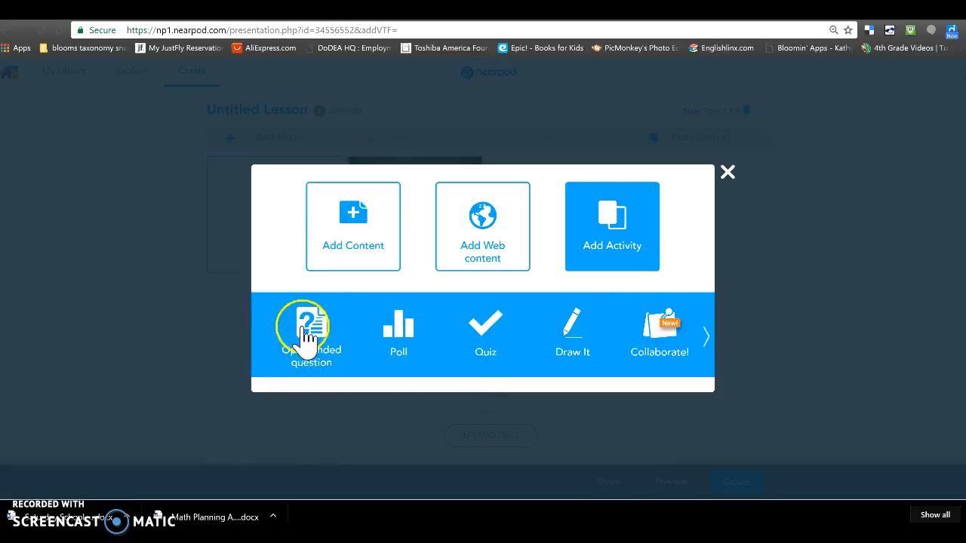
{"action": "left_click", "coordinate": [414, 341]}
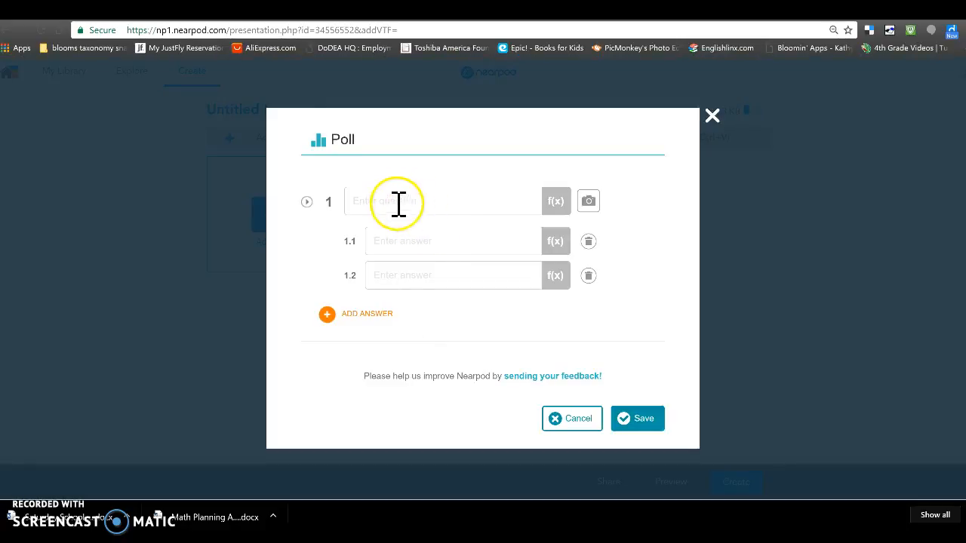
Step: Enter the poll question "Do you like Nearpod" with the answers "yes" and "no"
{"action": "left_click", "coordinate": [399, 202]}
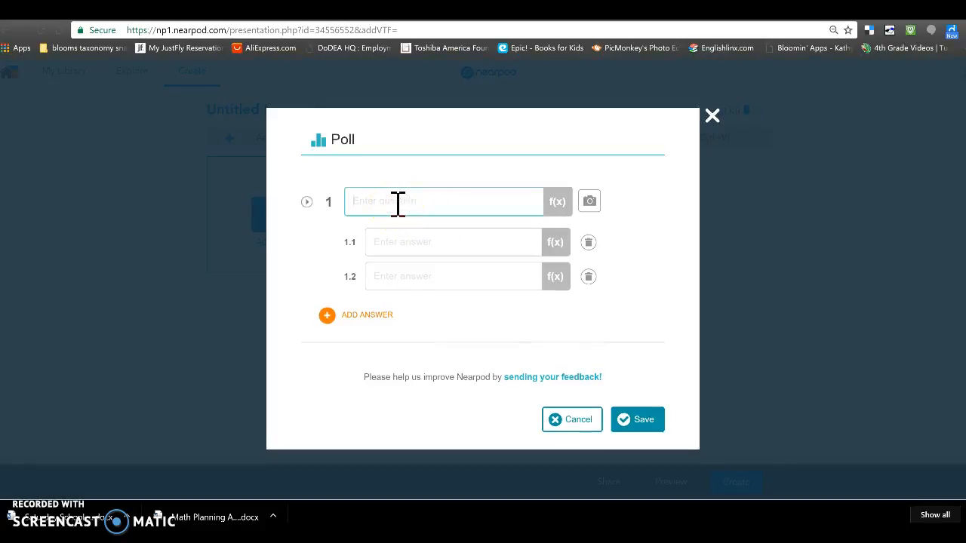
{"action": "type", "text": "Wh"}
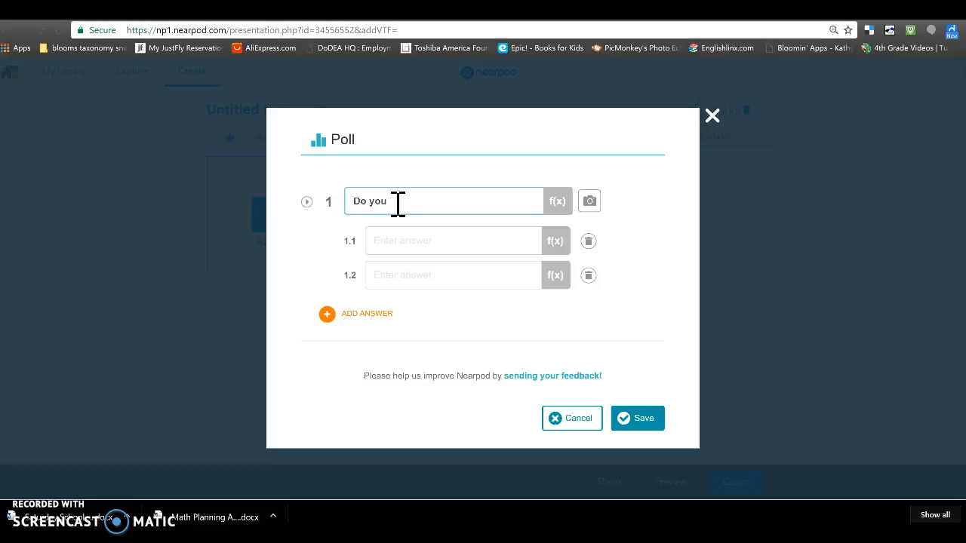
{"action": "type", "text": "Nearpod"}
{"action": "left_click", "coordinate": [432, 241]}
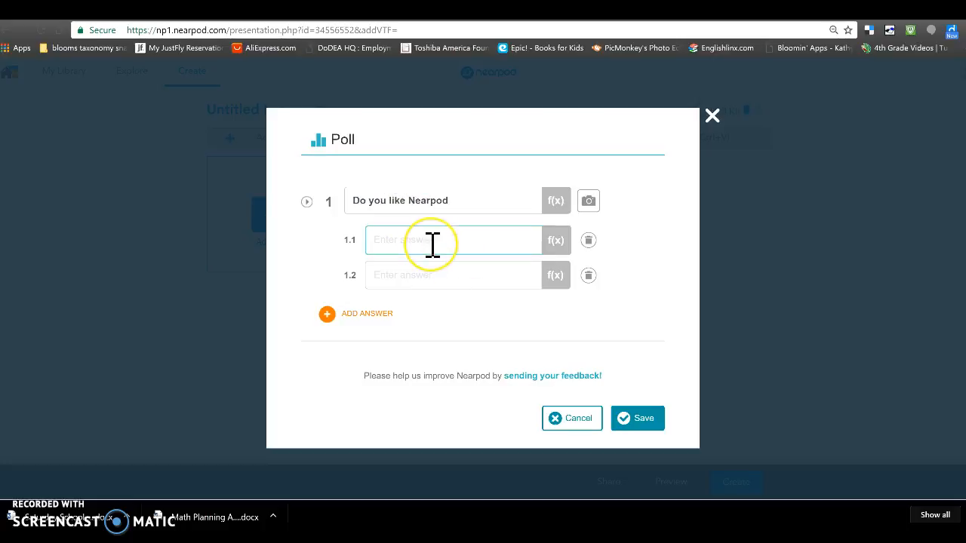
{"action": "type", "text": "yes"}
{"action": "left_click", "coordinate": [395, 276]}
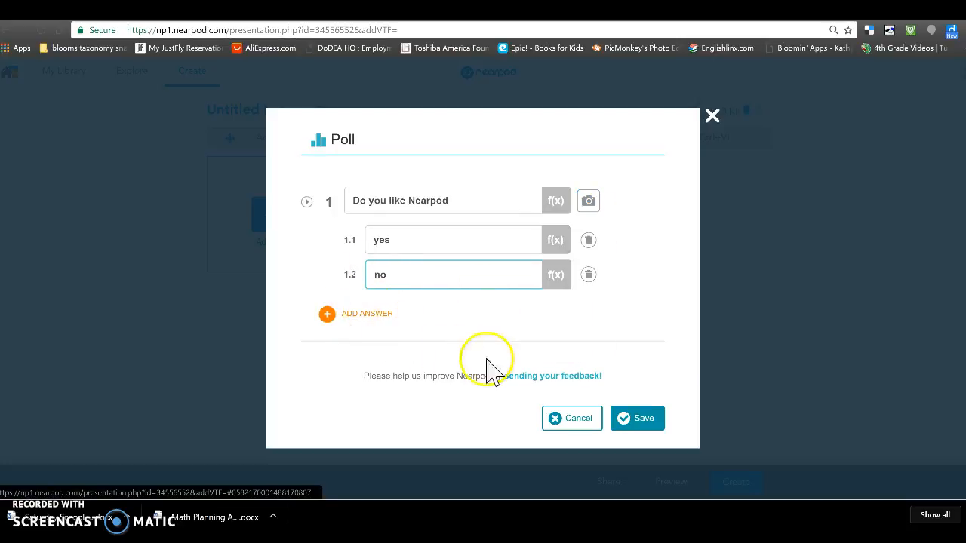
Step: Save the poll and add a Quiz activity titled "NearPod" as the third slide
{"action": "left_click", "coordinate": [644, 423]}
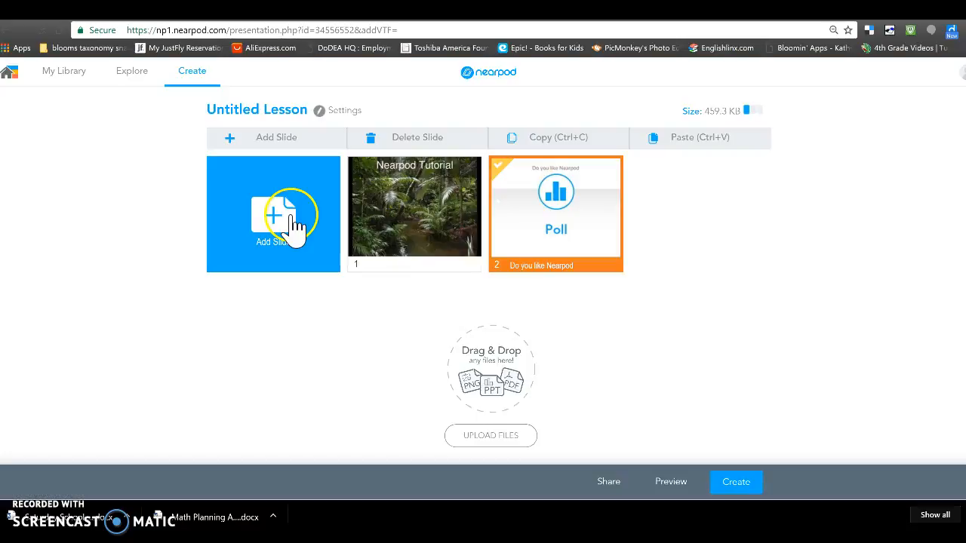
{"action": "left_click", "coordinate": [294, 225]}
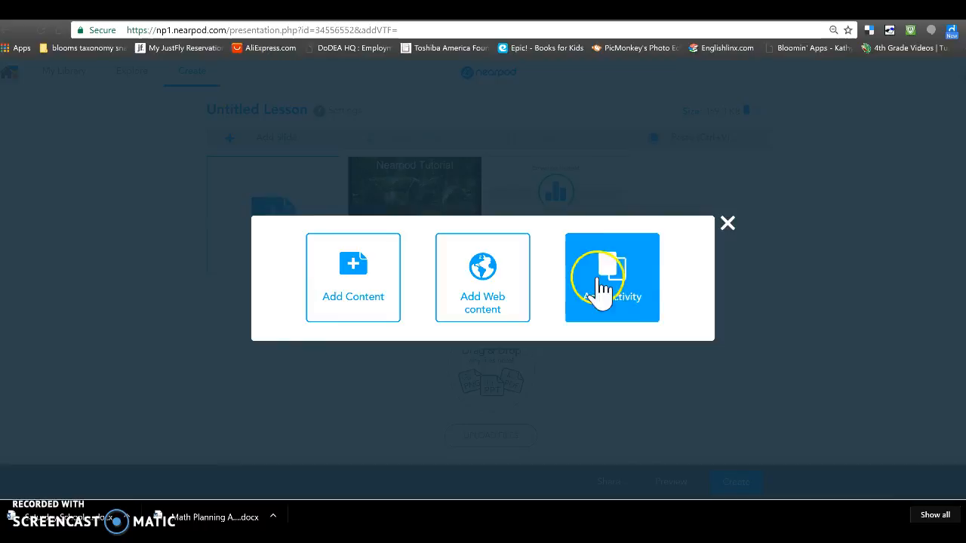
{"action": "left_click", "coordinate": [638, 300]}
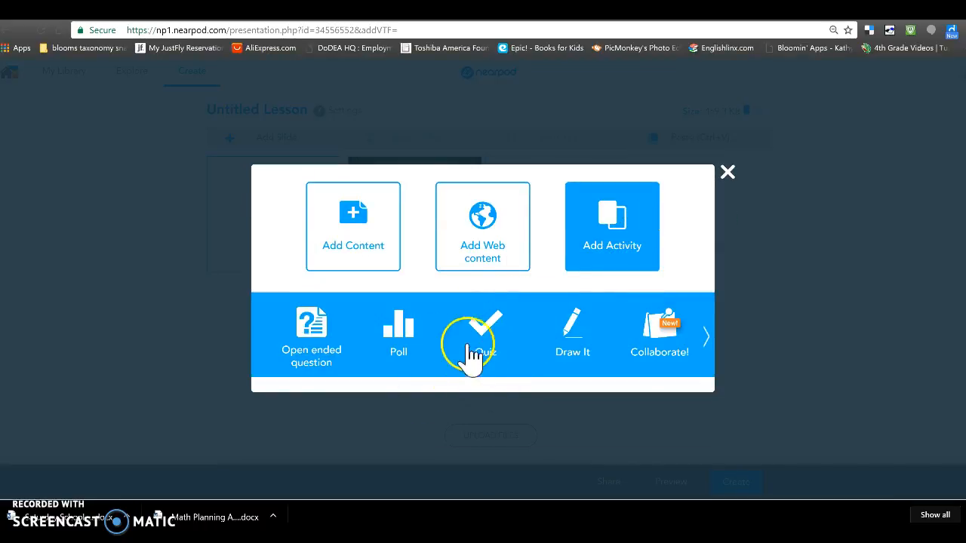
{"action": "left_click", "coordinate": [497, 324]}
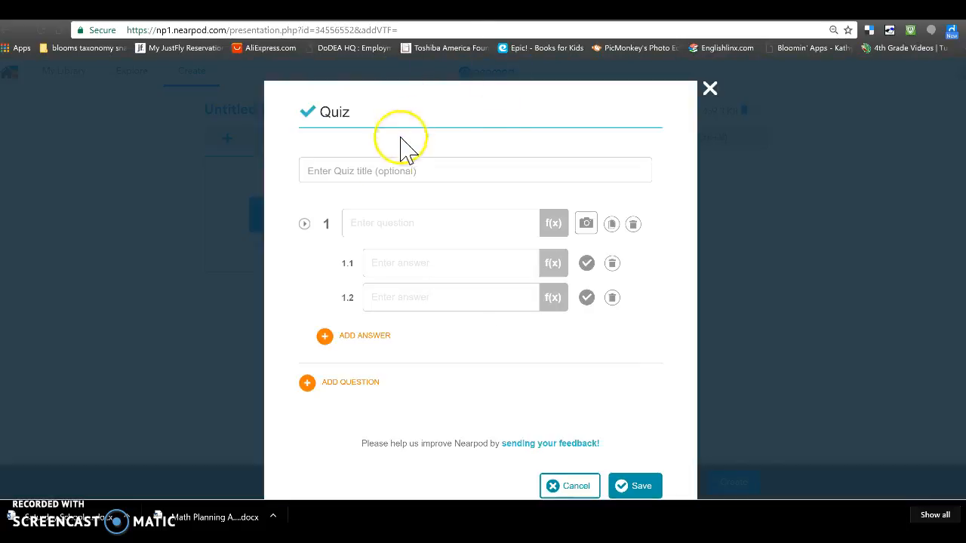
{"action": "left_click", "coordinate": [369, 170]}
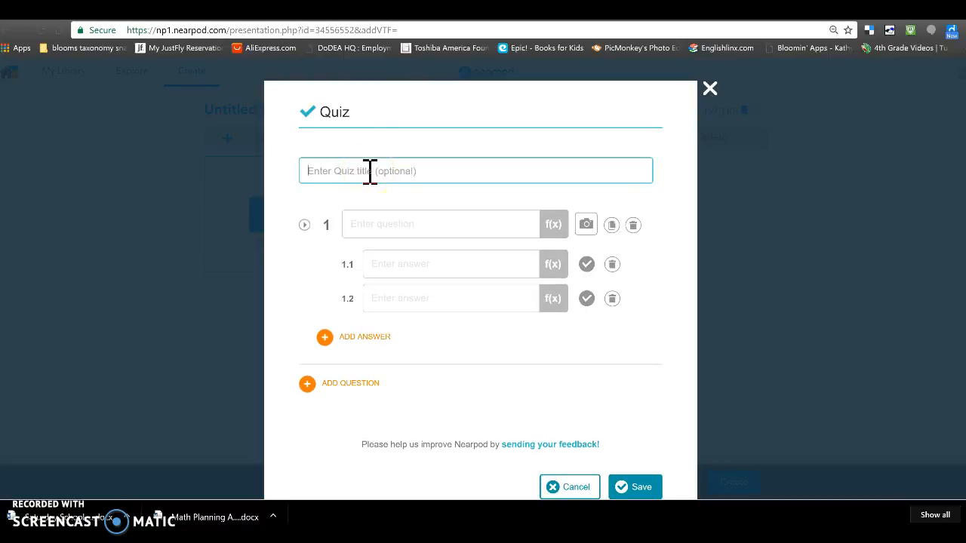
{"action": "type", "text": "nearpod"}
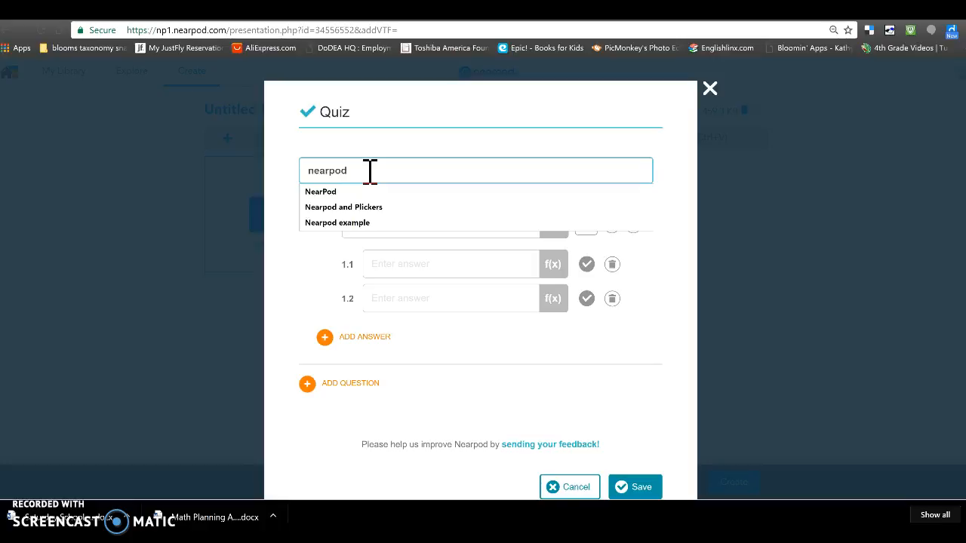
{"action": "left_click", "coordinate": [338, 194]}
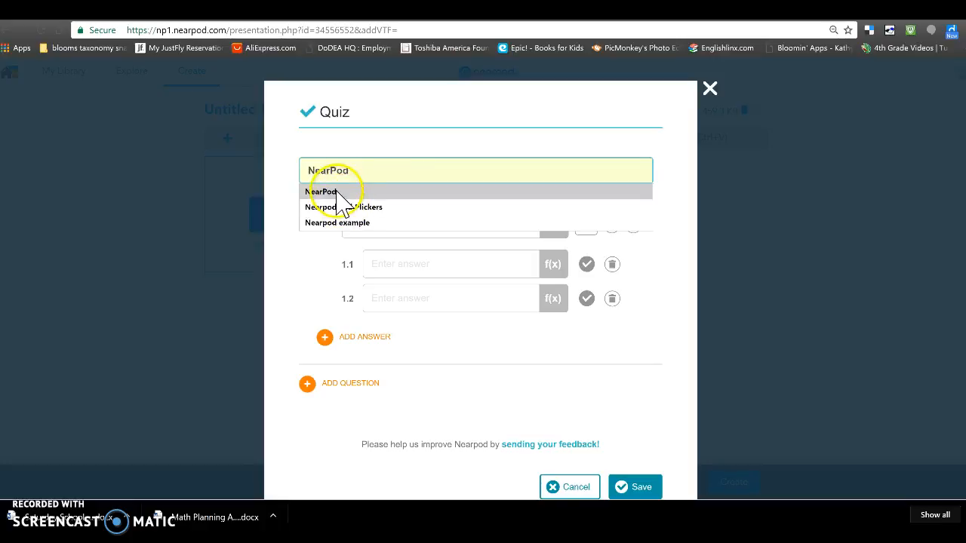
{"action": "left_click", "coordinate": [403, 221]}
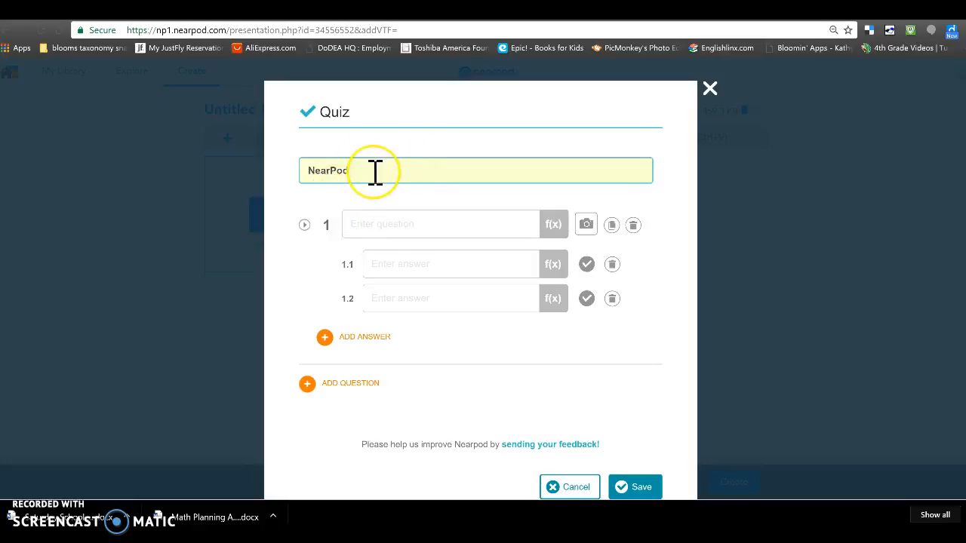
Step: Enter quiz question 1 "lhkkuh;uh" with answers ".kjlhkjh;kj", ".kjj;kn;j" and "hph;hph", marking the first answer as correct
{"action": "left_click", "coordinate": [373, 226]}
{"action": "type", "text": "Ih"}
{"action": "left_click", "coordinate": [380, 263]}
{"action": "left_click", "coordinate": [384, 295]}
{"action": "type", "text": ".kjj;kn;j"}
{"action": "left_click", "coordinate": [356, 337]}
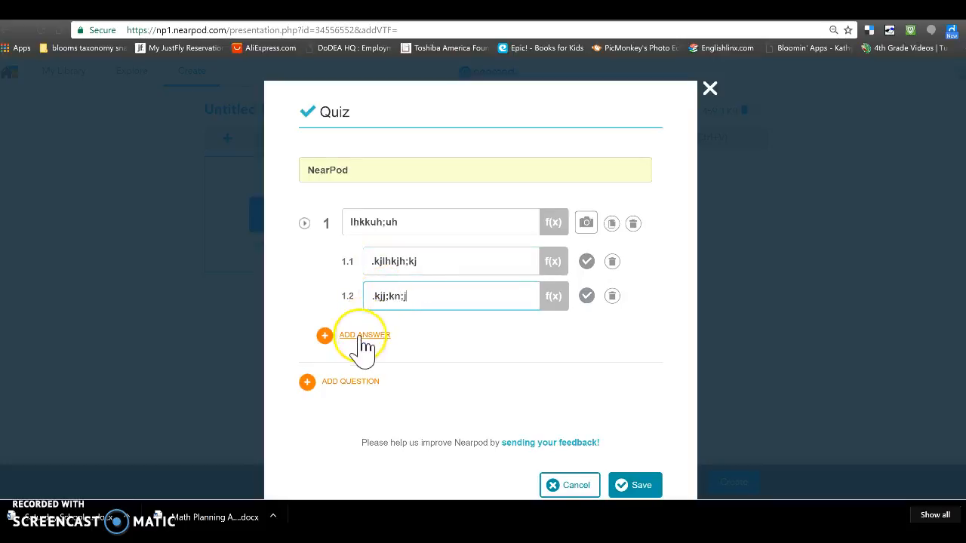
{"action": "left_click", "coordinate": [393, 332]}
{"action": "type", "text": "hph;hph"}
{"action": "left_click", "coordinate": [627, 229]}
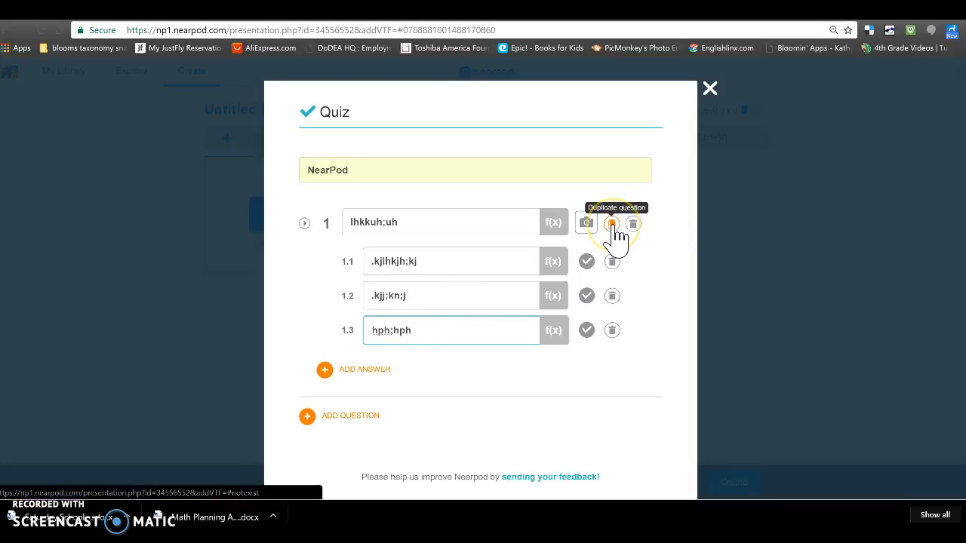
{"action": "left_click", "coordinate": [595, 226]}
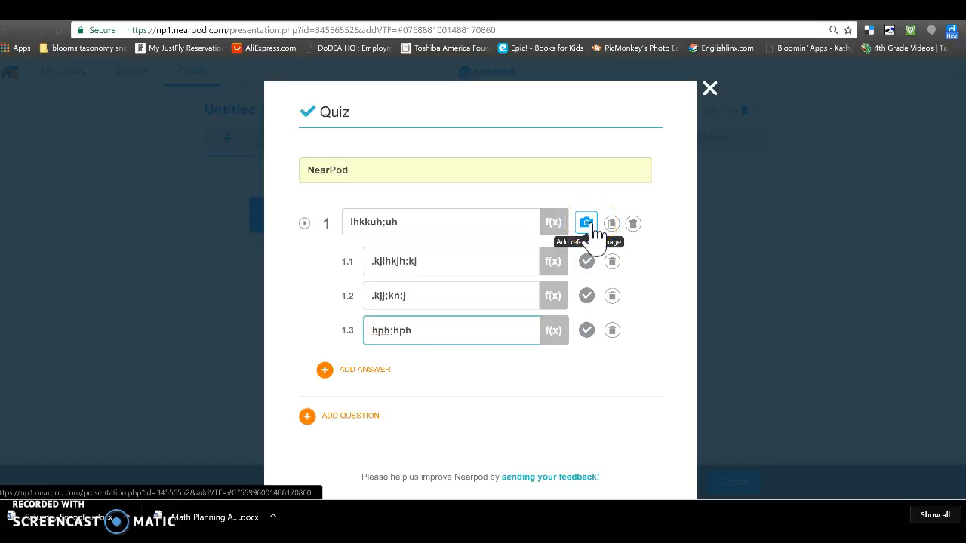
{"action": "left_click", "coordinate": [587, 263]}
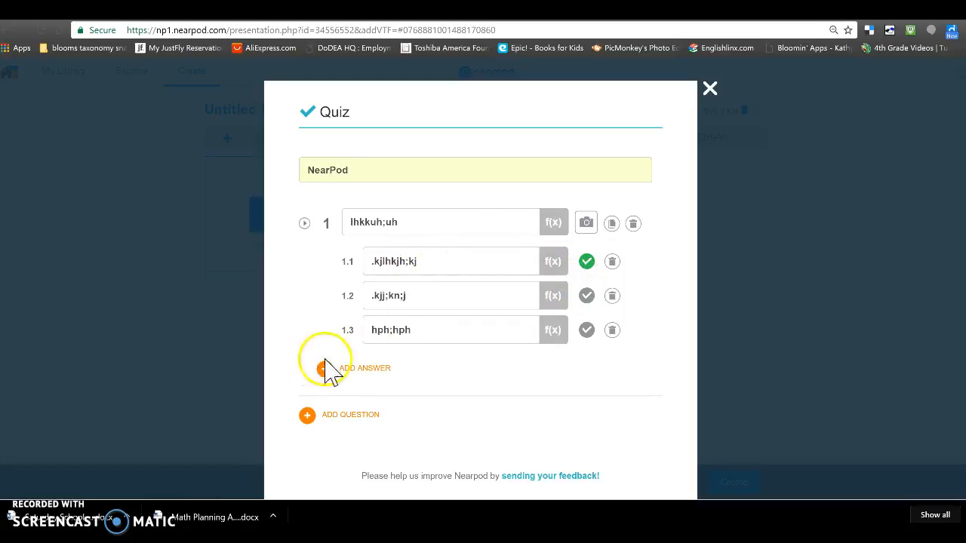
Step: Add a second question "giuliuuhpou" with answers ",hhkglkh;h" and "uhhpu", mark the second answer as correct, and save the quiz
{"action": "left_click", "coordinate": [353, 419]}
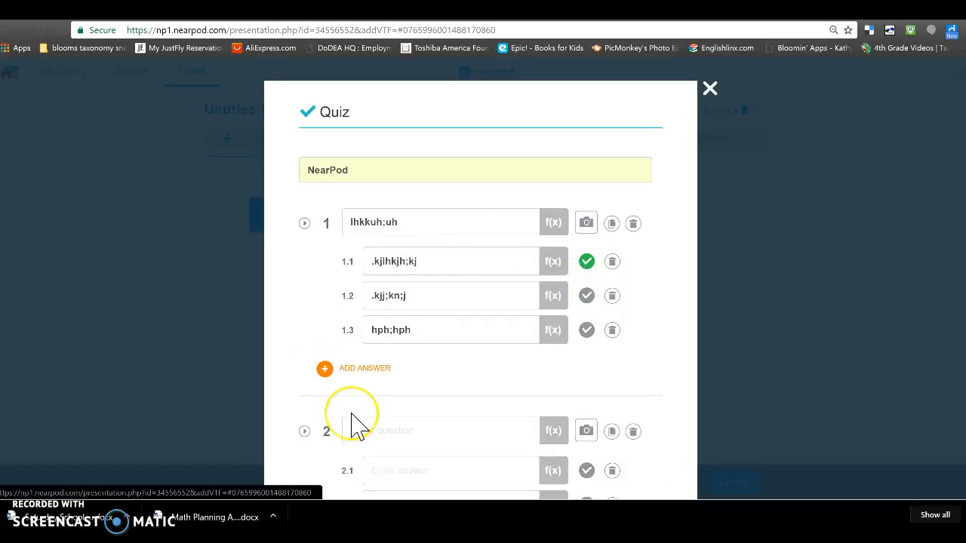
{"action": "scroll", "coordinate": [822, 339], "scroll_direction": "down", "scroll_amount": 3}
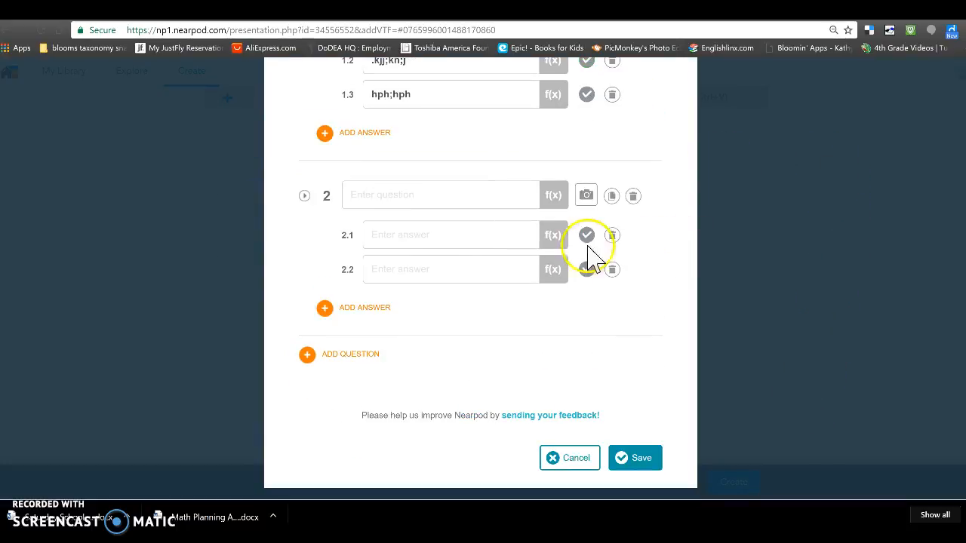
{"action": "left_click", "coordinate": [428, 196]}
{"action": "type", "text": "giuliuuhpou"}
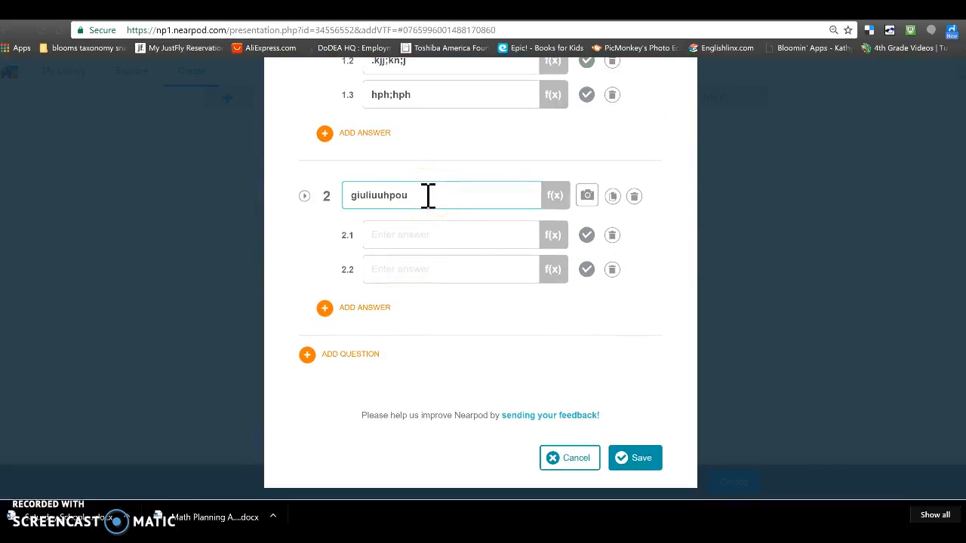
{"action": "left_click", "coordinate": [409, 234]}
{"action": "type", "text": ",hhkglkh;h"}
{"action": "left_click", "coordinate": [412, 268]}
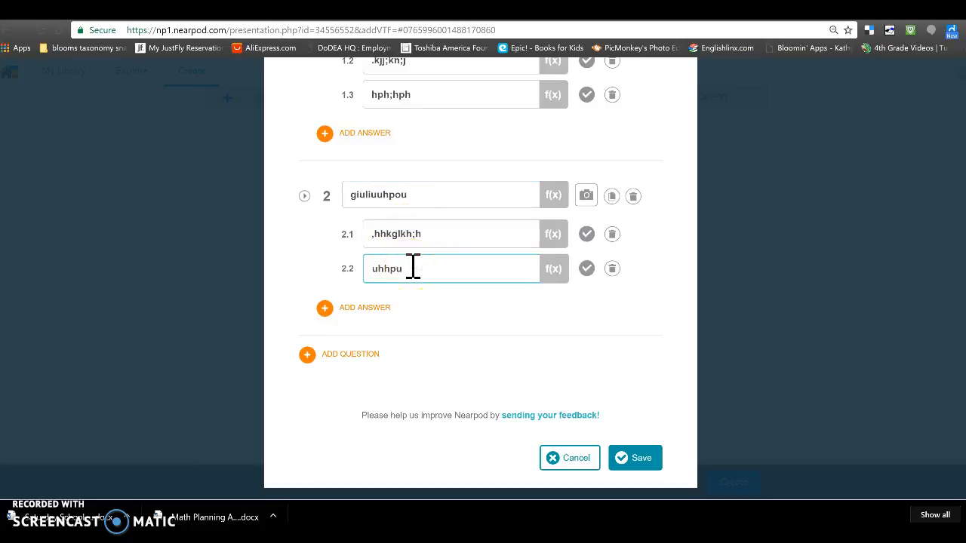
{"action": "left_click", "coordinate": [588, 270]}
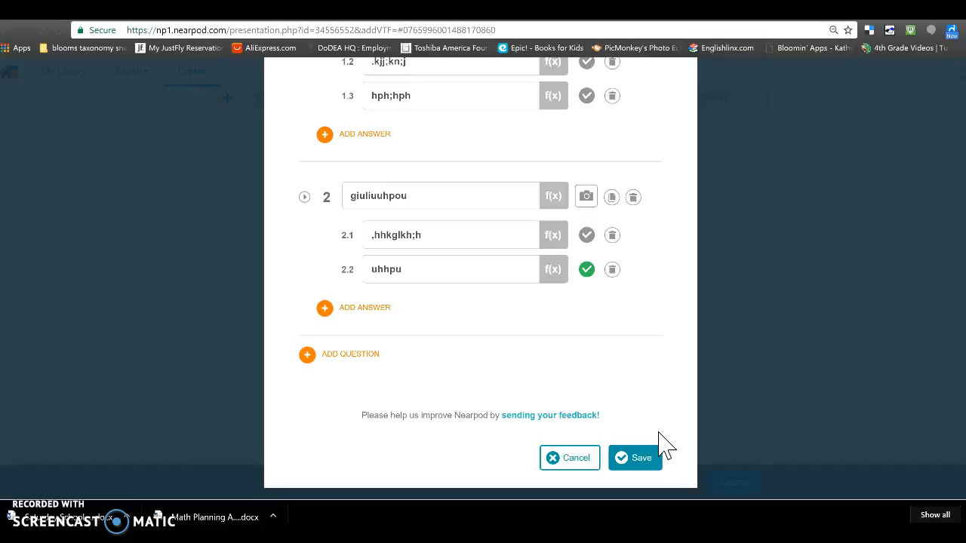
{"action": "left_click", "coordinate": [642, 458]}
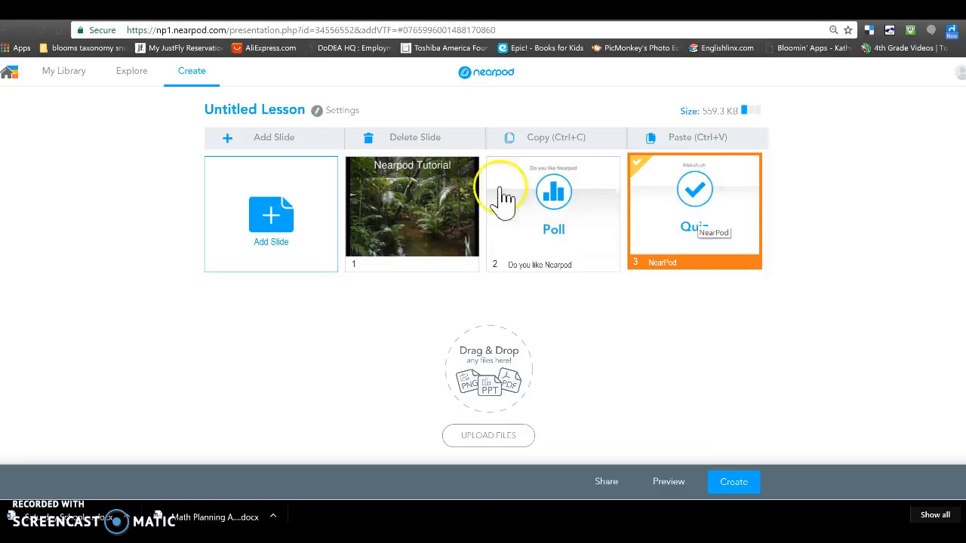
Step: Add a Draw It activity as the fourth slide with the instructions "kglgluu"
{"action": "left_click", "coordinate": [260, 224]}
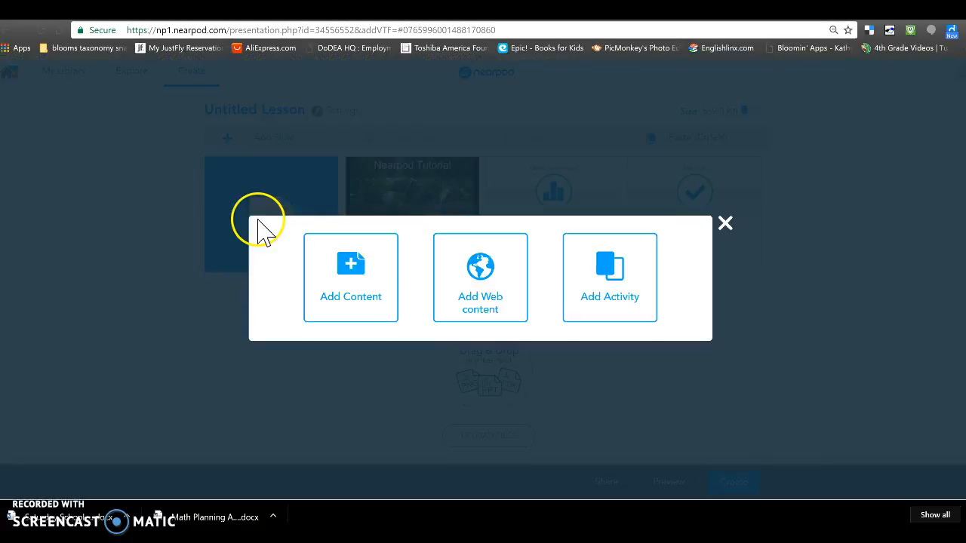
{"action": "left_click", "coordinate": [637, 290]}
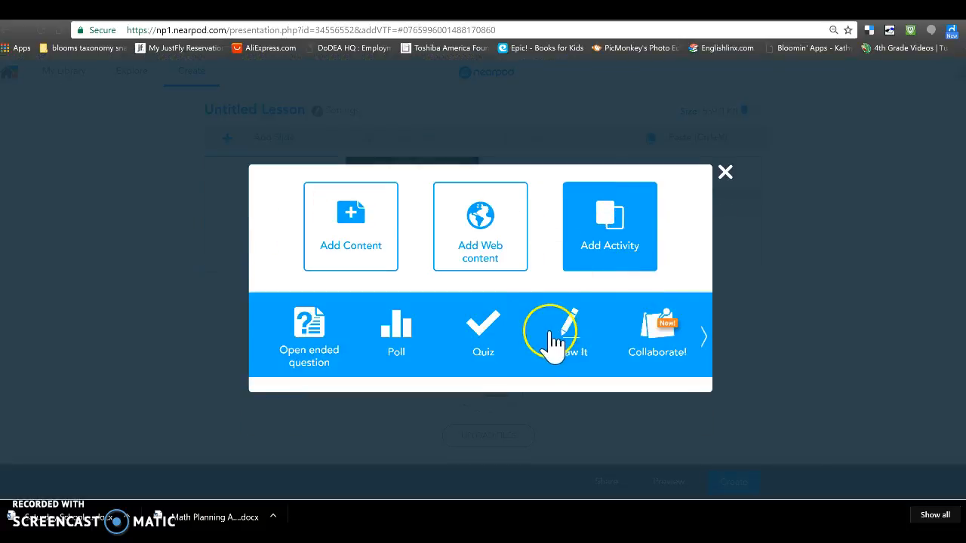
{"action": "left_click", "coordinate": [571, 338]}
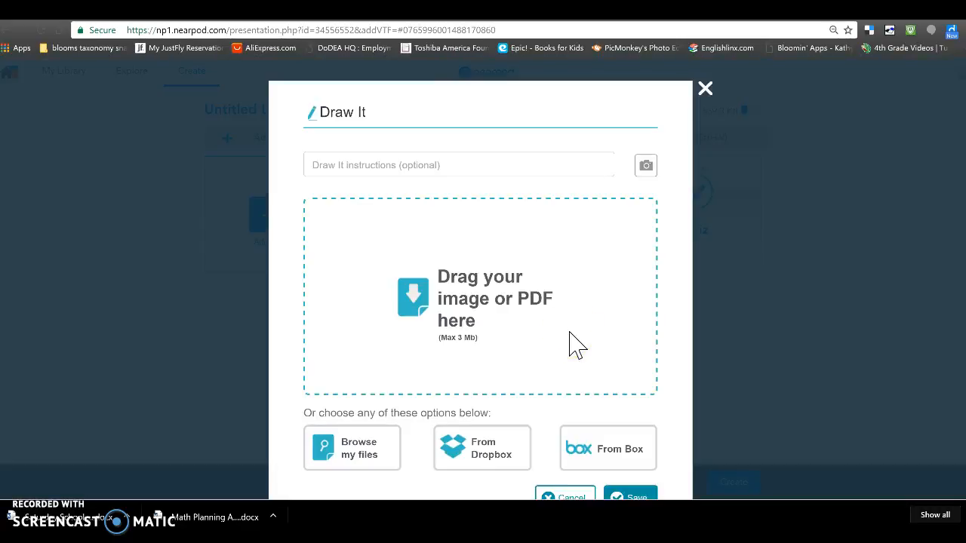
{"action": "left_click", "coordinate": [406, 164]}
{"action": "type", "text": "kglgluu"}
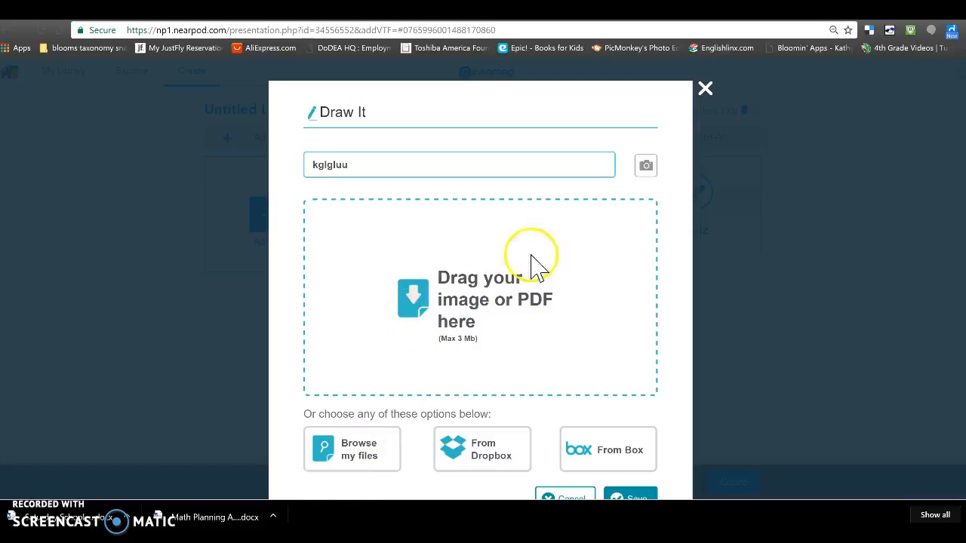
Step: Upload the picture c6.JPG from the Desktop as the Draw It background and save the activity
{"action": "left_click", "coordinate": [373, 462]}
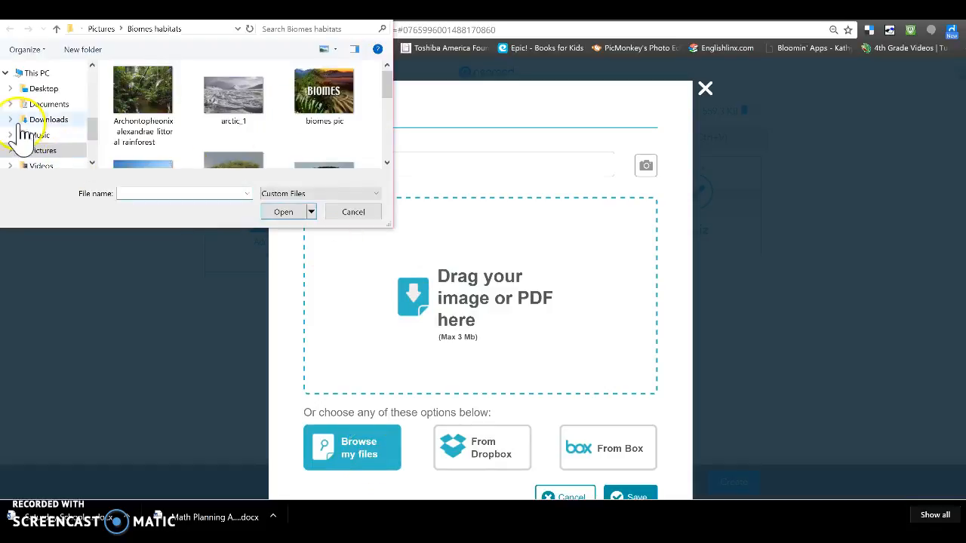
{"action": "left_click", "coordinate": [46, 88]}
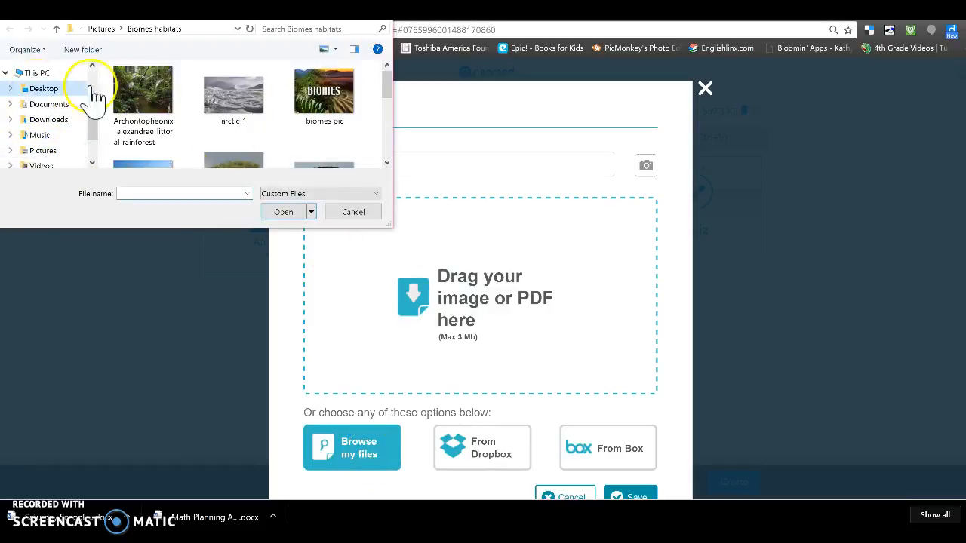
{"action": "left_click", "coordinate": [387, 163]}
{"action": "left_click_drag", "start_coordinate": [387, 163], "coordinate": [387, 163]}
{"action": "double_click", "coordinate": [233, 148]}
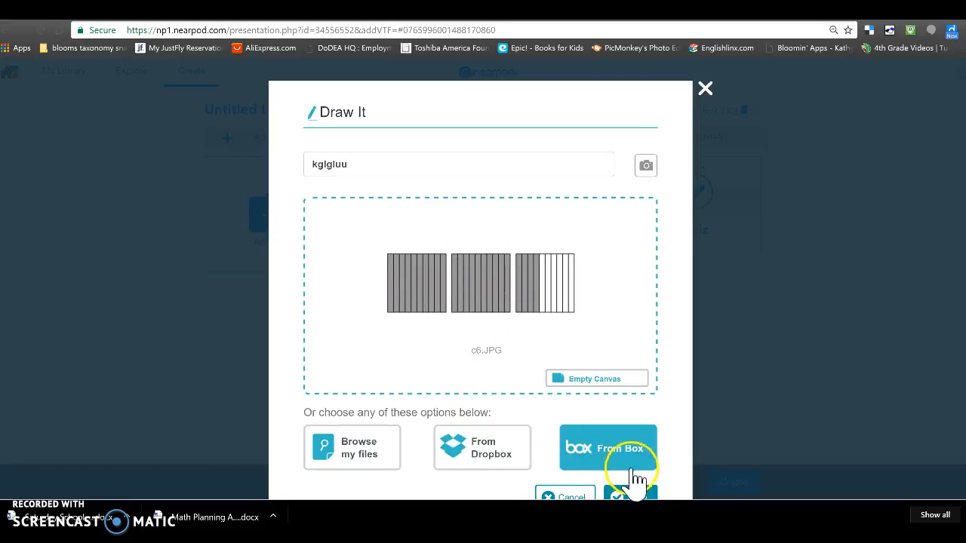
{"action": "left_click", "coordinate": [632, 496]}
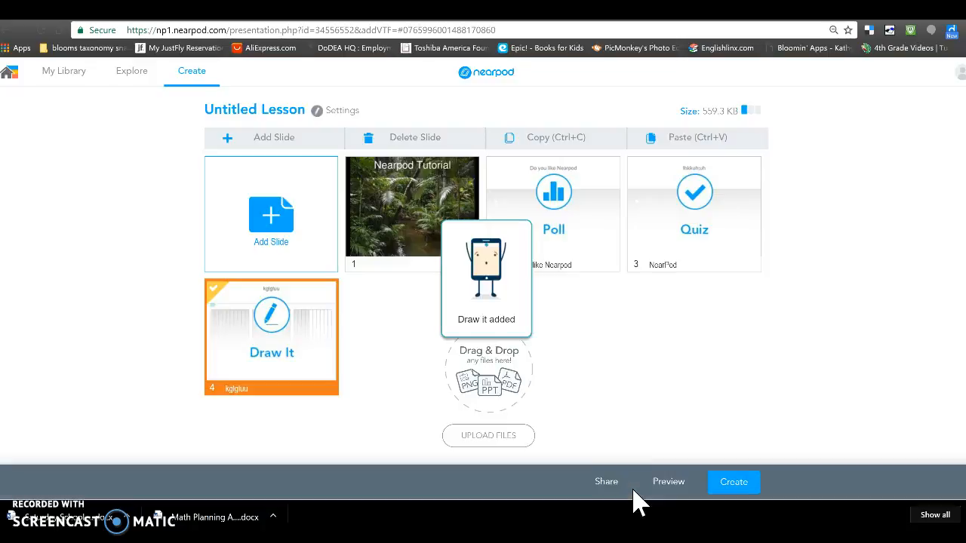
{"action": "left_click", "coordinate": [241, 332]}
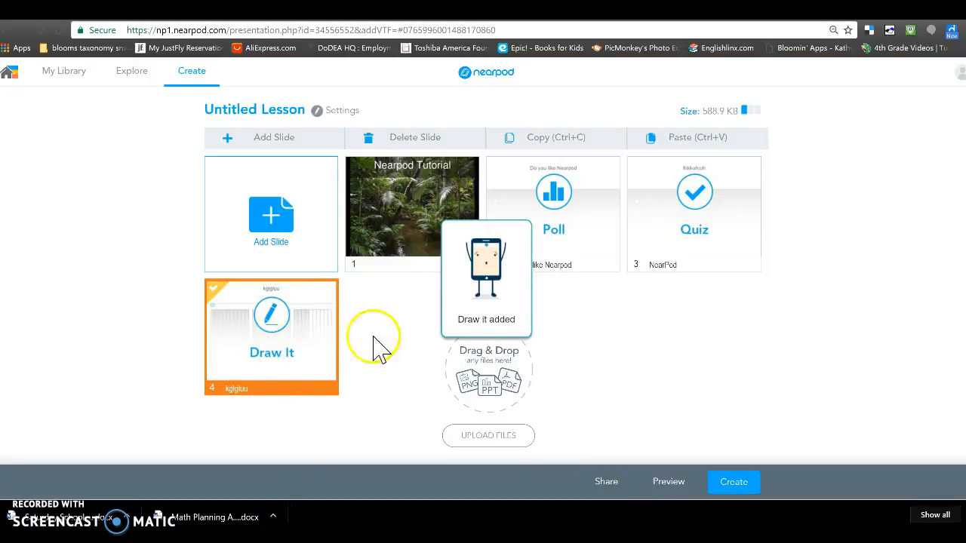
{"action": "left_click", "coordinate": [272, 217]}
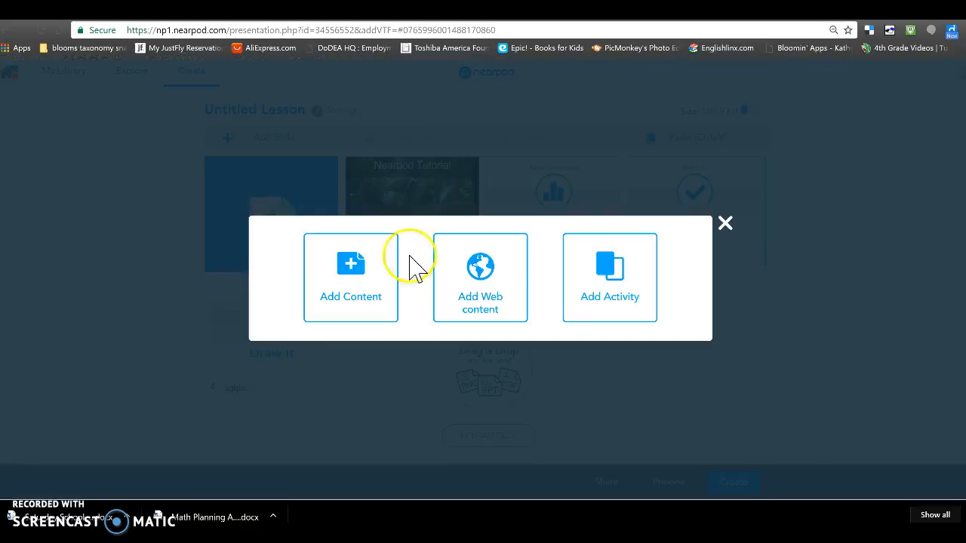
{"action": "left_click", "coordinate": [629, 308]}
{"action": "left_click", "coordinate": [701, 343]}
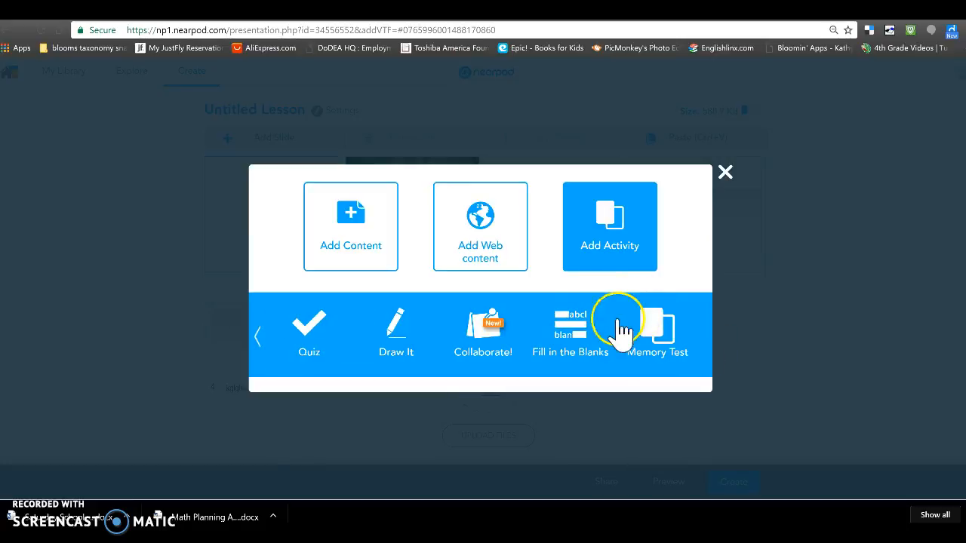
{"action": "left_click", "coordinate": [581, 339]}
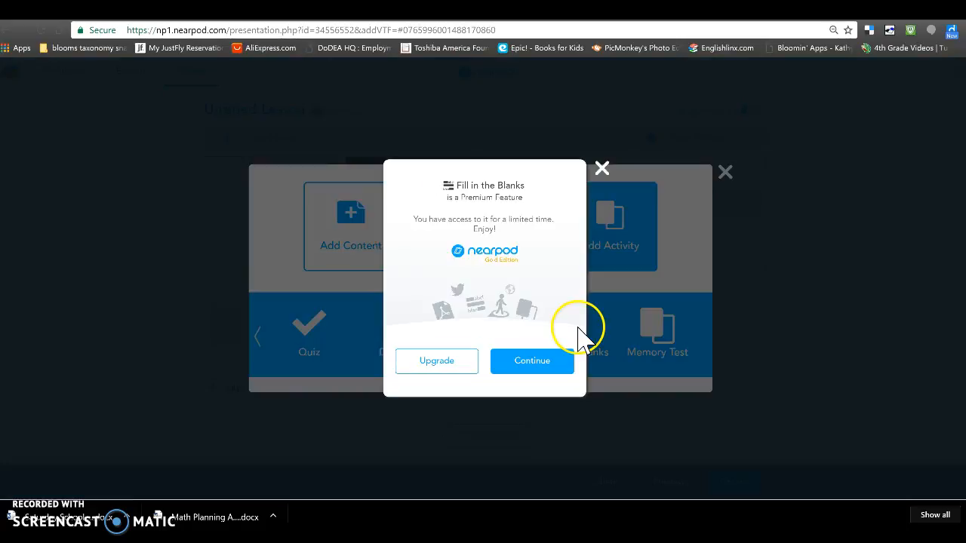
{"action": "left_click", "coordinate": [536, 367]}
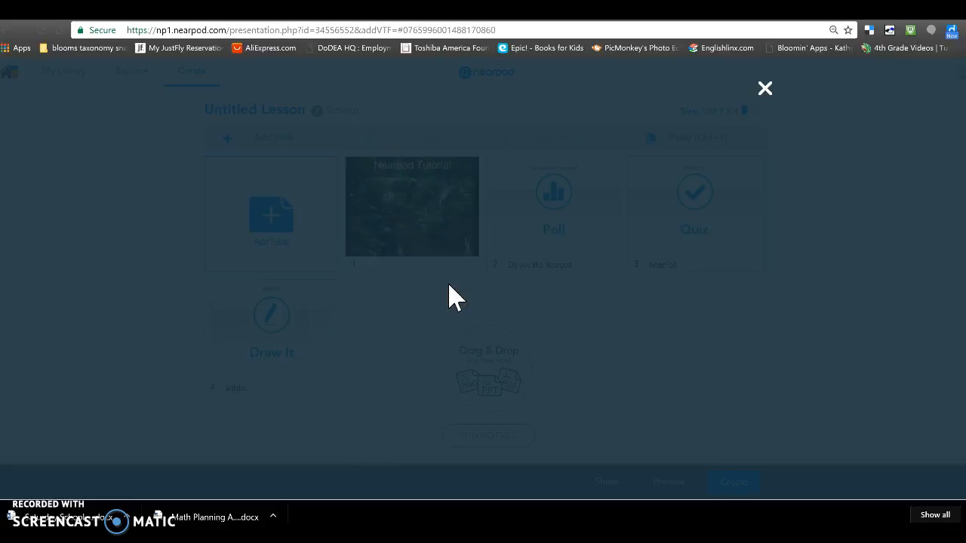
{"action": "left_click", "coordinate": [676, 296]}
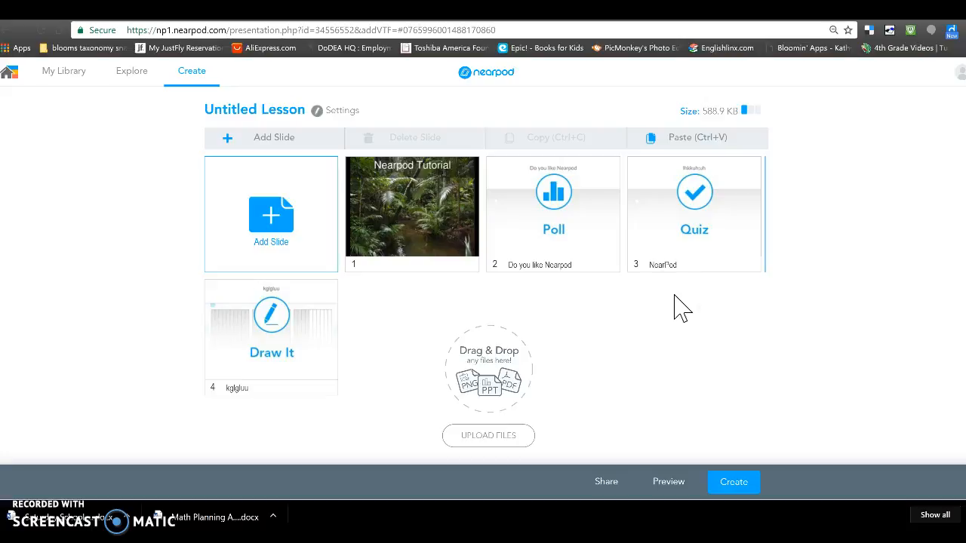
Step: Open the saved quiz to check its questions, close it, and move the Quiz slide behind the Draw It slide
{"action": "left_click", "coordinate": [700, 240]}
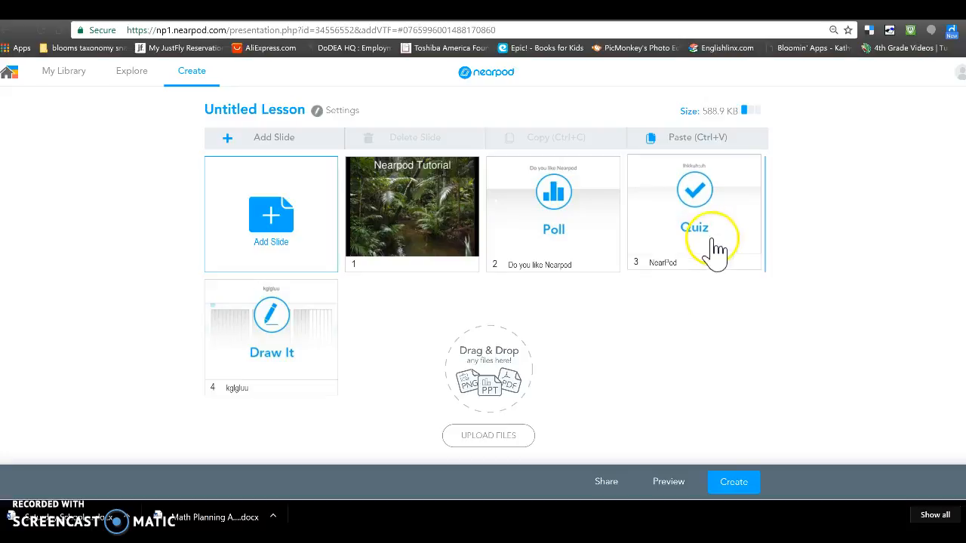
{"action": "left_click", "coordinate": [664, 239]}
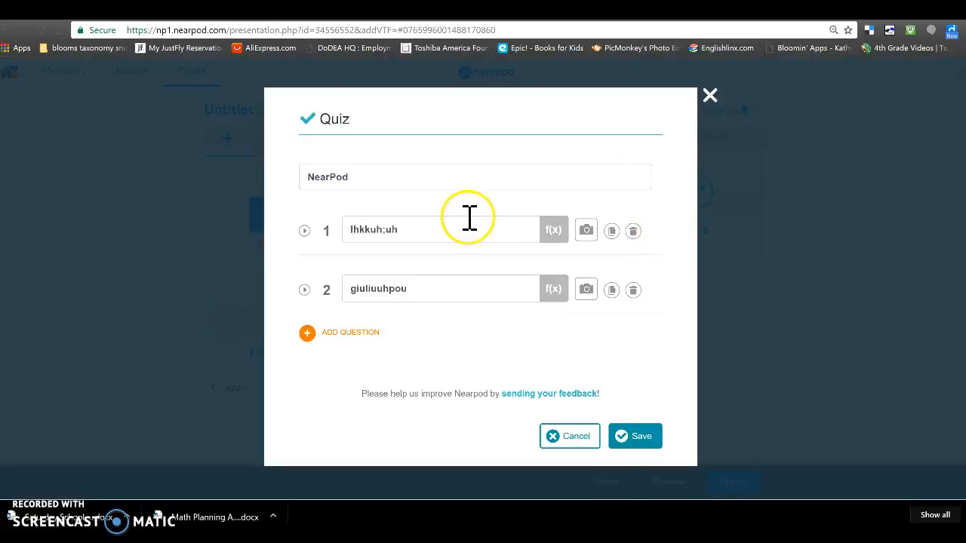
{"action": "left_click", "coordinate": [710, 96]}
{"action": "mouse_move", "coordinate": [694, 242]}
{"action": "left_mouse_down"}
{"action": "mouse_move", "coordinate": [517, 367]}
{"action": "mouse_move", "coordinate": [312, 395]}
{"action": "mouse_move", "coordinate": [324, 382]}
{"action": "left_mouse_up"}
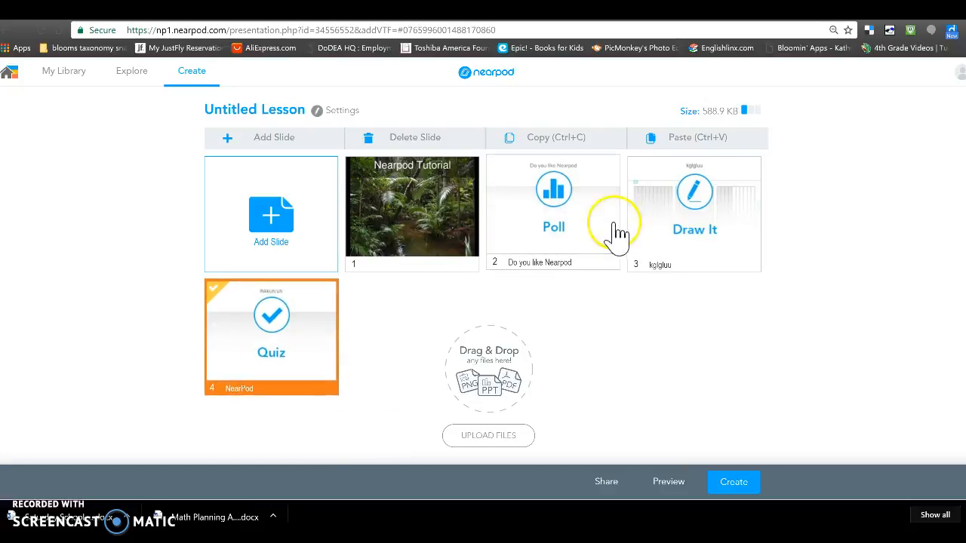
Step: Move the Draw It slide ahead of the Poll slide so it directly follows the title slide
{"action": "mouse_move", "coordinate": [607, 257]}
{"action": "left_mouse_down"}
{"action": "mouse_move", "coordinate": [609, 270]}
{"action": "mouse_move", "coordinate": [731, 295]}
{"action": "mouse_move", "coordinate": [770, 237]}
{"action": "mouse_move", "coordinate": [873, 259]}
{"action": "mouse_move", "coordinate": [883, 243]}
{"action": "left_mouse_up"}
{"action": "mouse_move", "coordinate": [704, 236]}
{"action": "left_mouse_down"}
{"action": "mouse_move", "coordinate": [604, 302]}
{"action": "mouse_move", "coordinate": [523, 276]}
{"action": "left_mouse_up"}
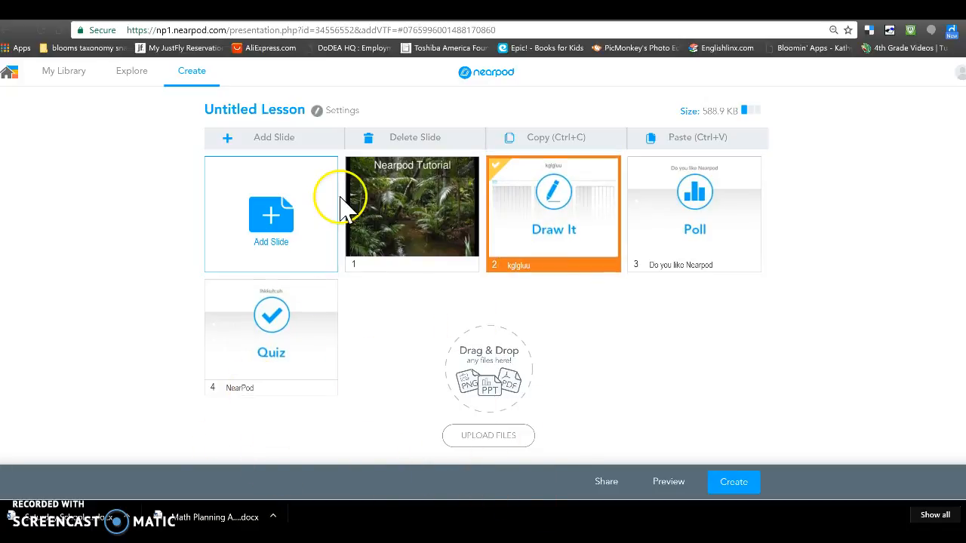
Step: Try to rename the untitled lesson as "Nearpod Tutorial" and save it, then dismiss the notice
{"action": "left_click", "coordinate": [289, 113]}
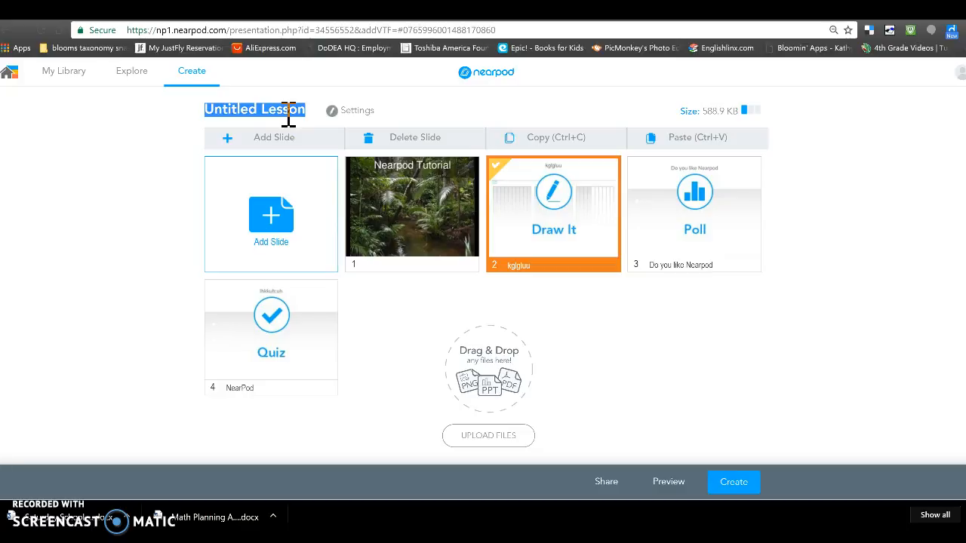
{"action": "type", "text": "Nearpod Tutorial"}
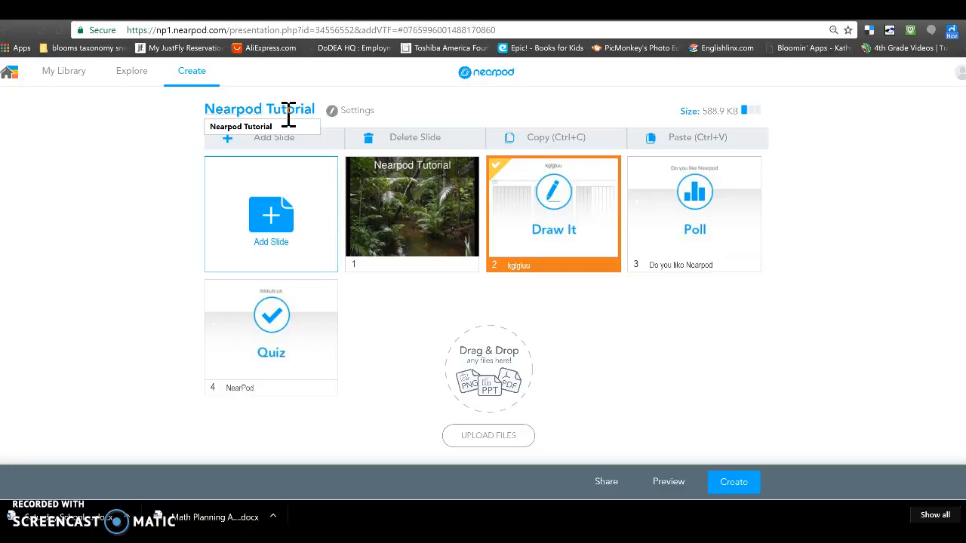
{"action": "left_click", "coordinate": [281, 126]}
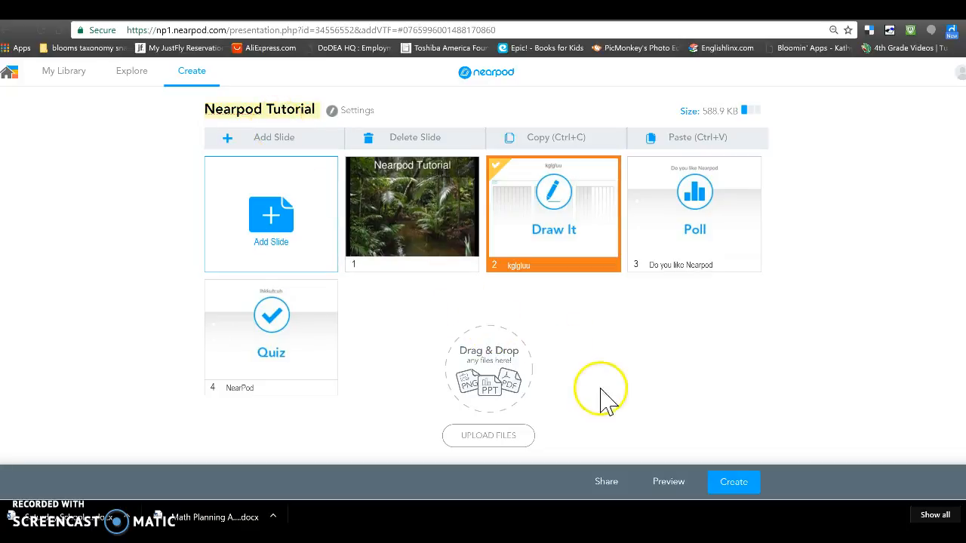
{"action": "left_click", "coordinate": [733, 483]}
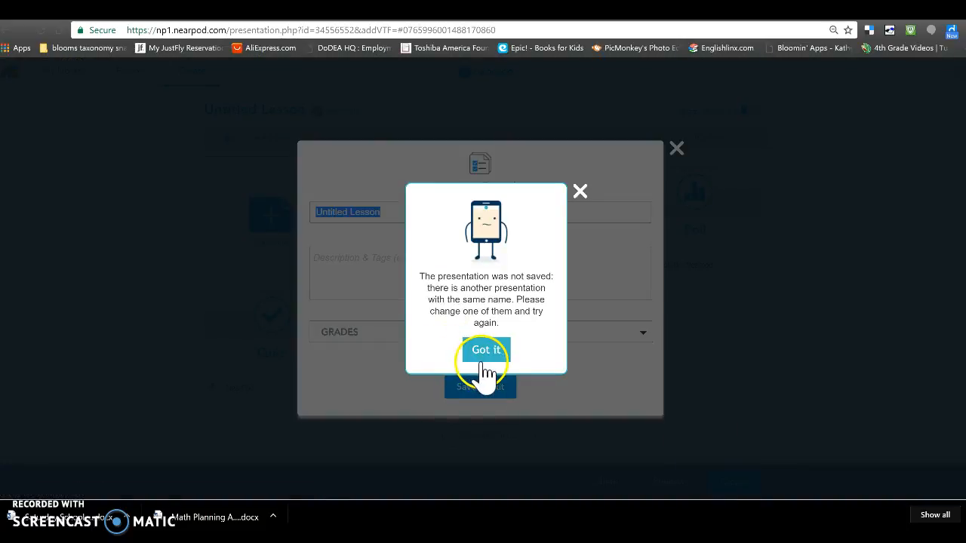
{"action": "left_click", "coordinate": [481, 353]}
Step: Enter "Nearpod Tutorial" as the lesson name in the lesson details
{"action": "triple_click", "coordinate": [355, 214]}
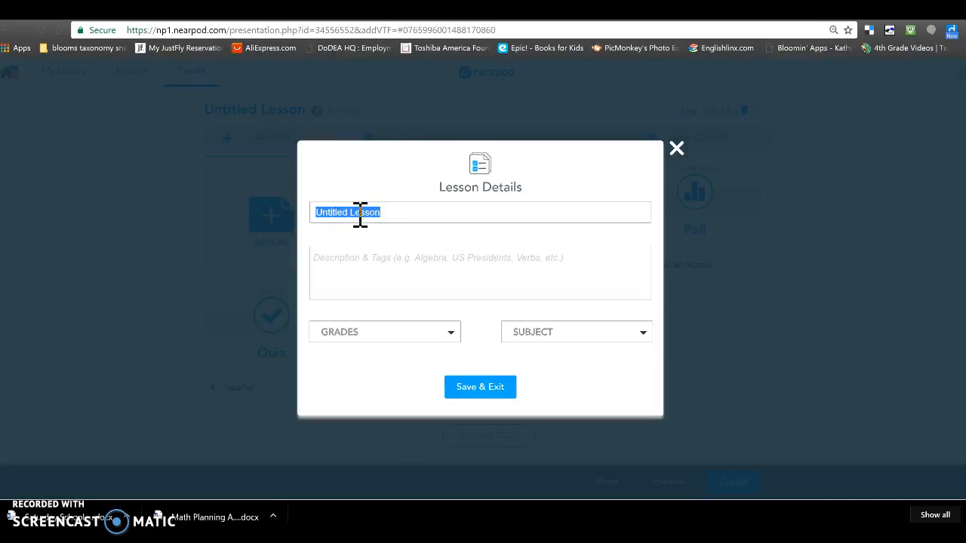
{"action": "type", "text": "Near"}
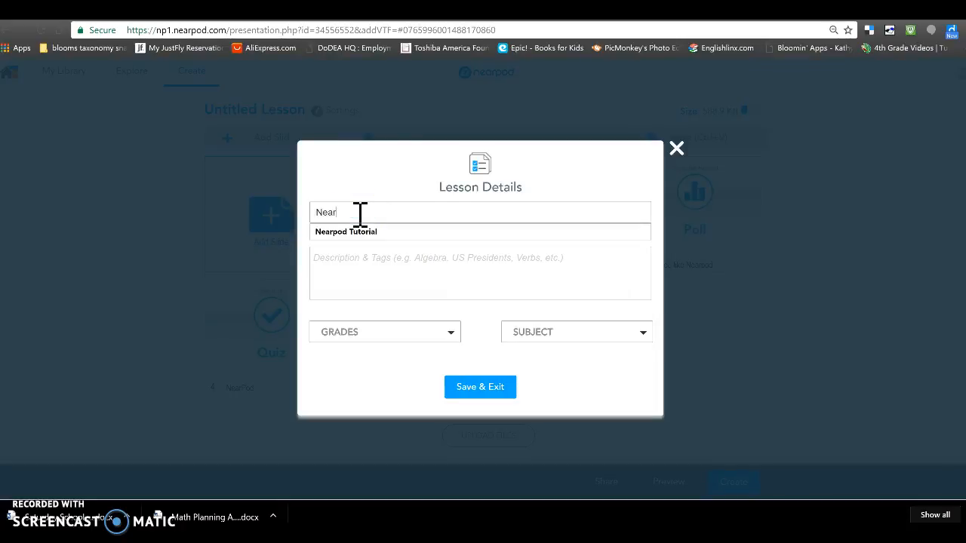
{"action": "type", "text": "pod"}
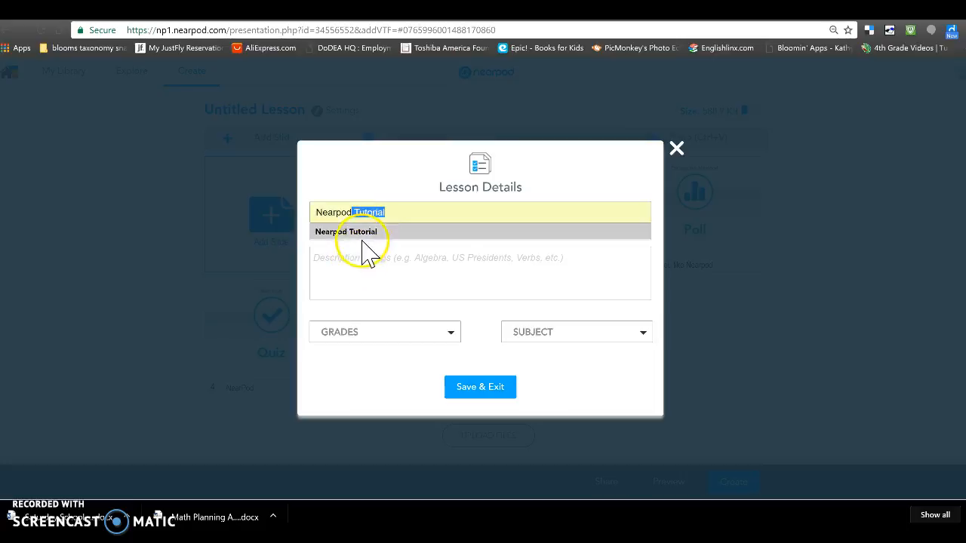
{"action": "left_click", "coordinate": [368, 234]}
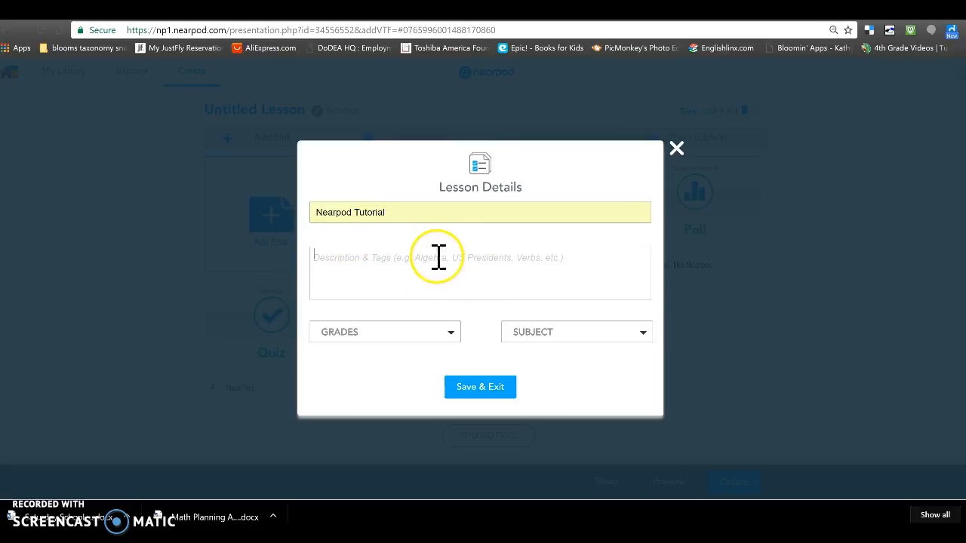
Step: Set the lesson's grade to 4th and its subject to Math, and try to save the lesson
{"action": "left_click", "coordinate": [381, 340]}
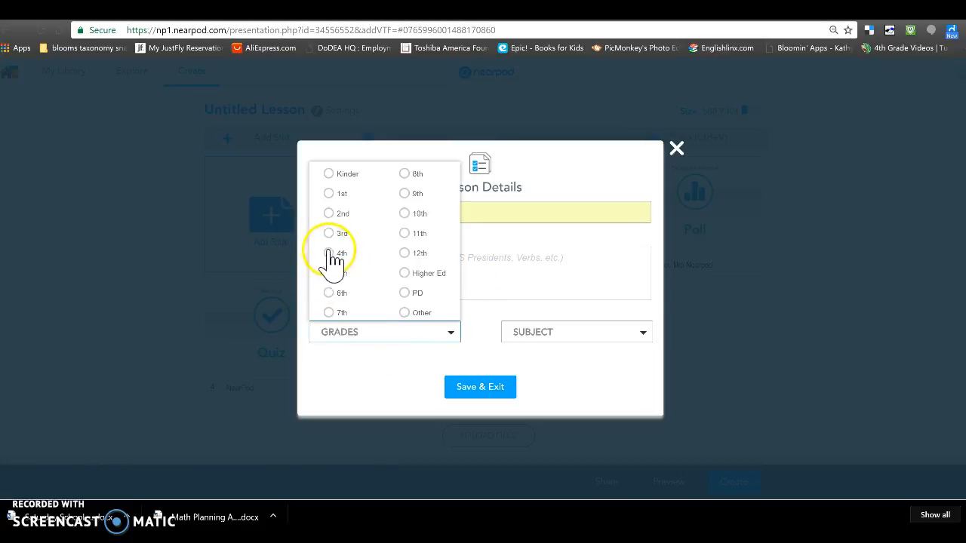
{"action": "left_click", "coordinate": [330, 254]}
{"action": "left_click", "coordinate": [574, 339]}
{"action": "left_click", "coordinate": [545, 256]}
{"action": "left_click", "coordinate": [479, 411]}
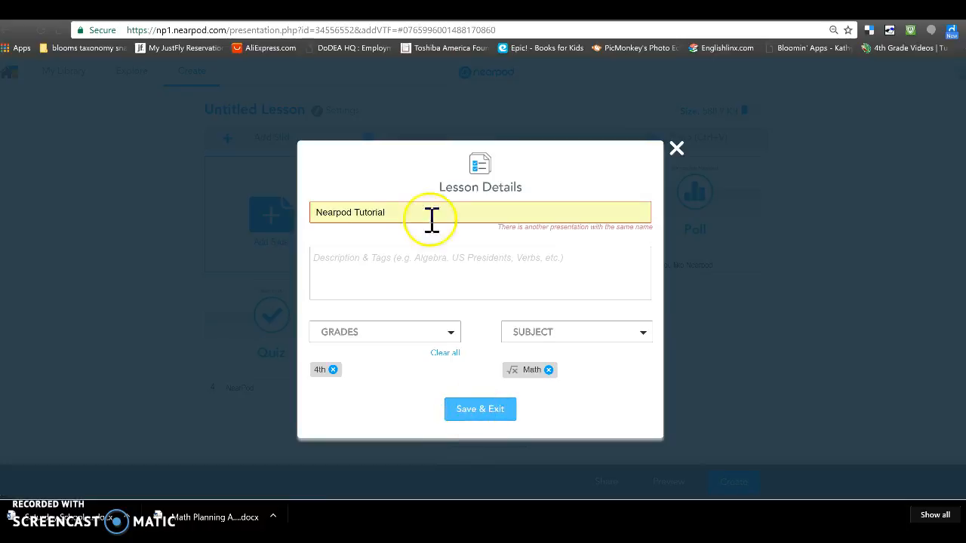
Step: Change the lesson name to "Nearpod 2" and save and exit the lesson
{"action": "triple_click", "coordinate": [395, 218]}
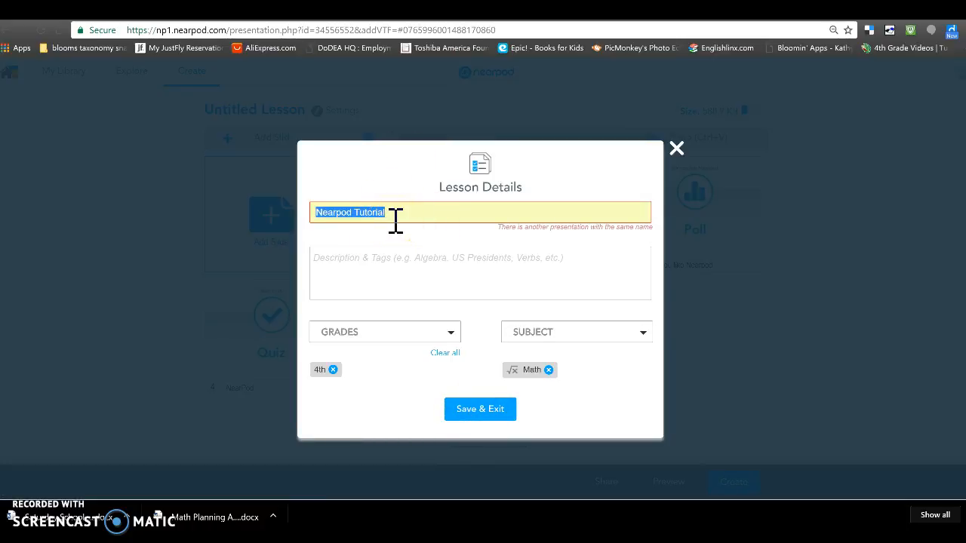
{"action": "left_click", "coordinate": [396, 219]}
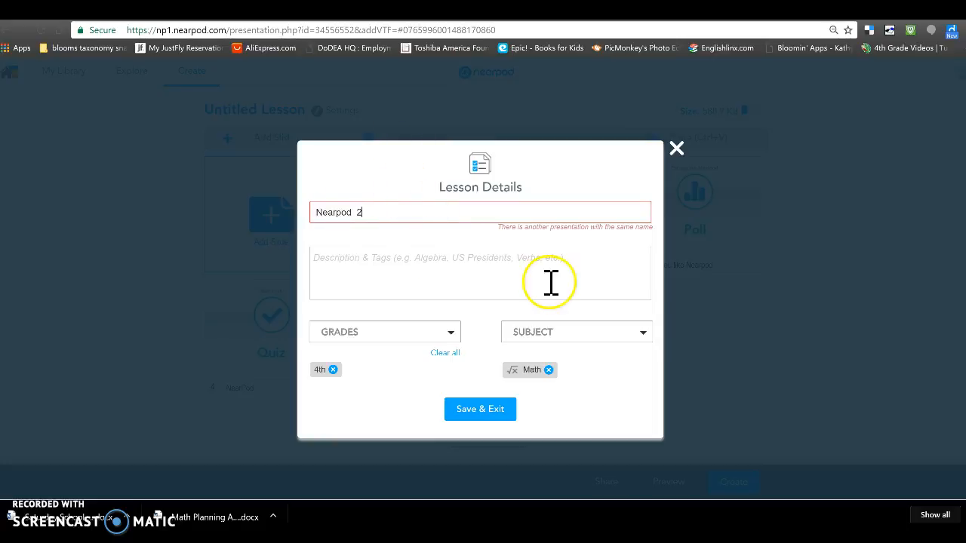
{"action": "left_click", "coordinate": [489, 419]}
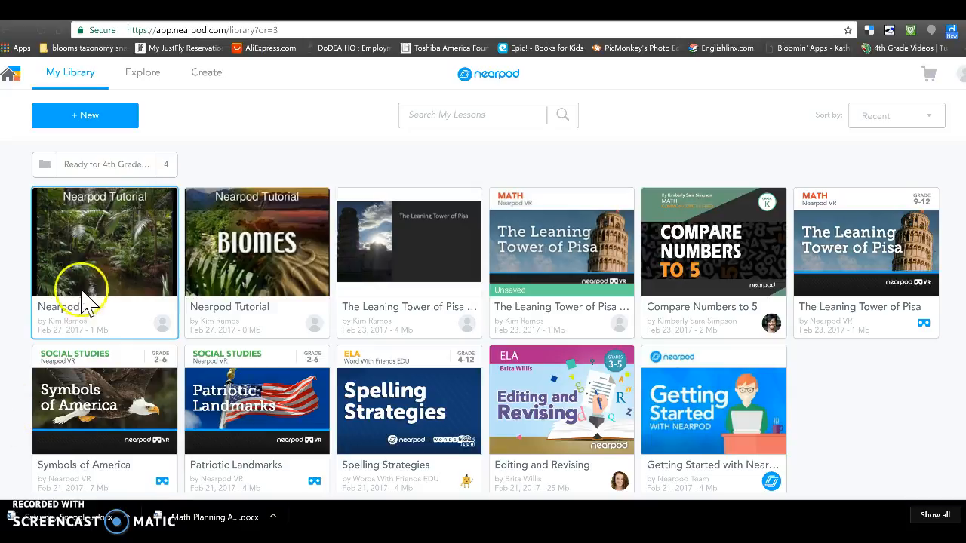
Step: Launch Nearpod 2 from the library as a live lesson and advance it to the "Do you like Nearpod" poll
{"action": "mouse_move", "coordinate": [127, 275]}
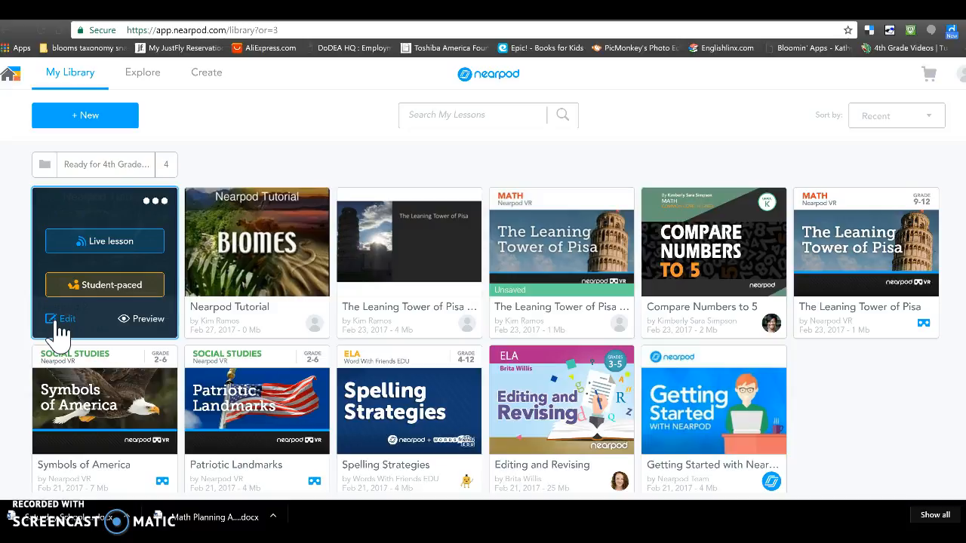
{"action": "left_click", "coordinate": [128, 319]}
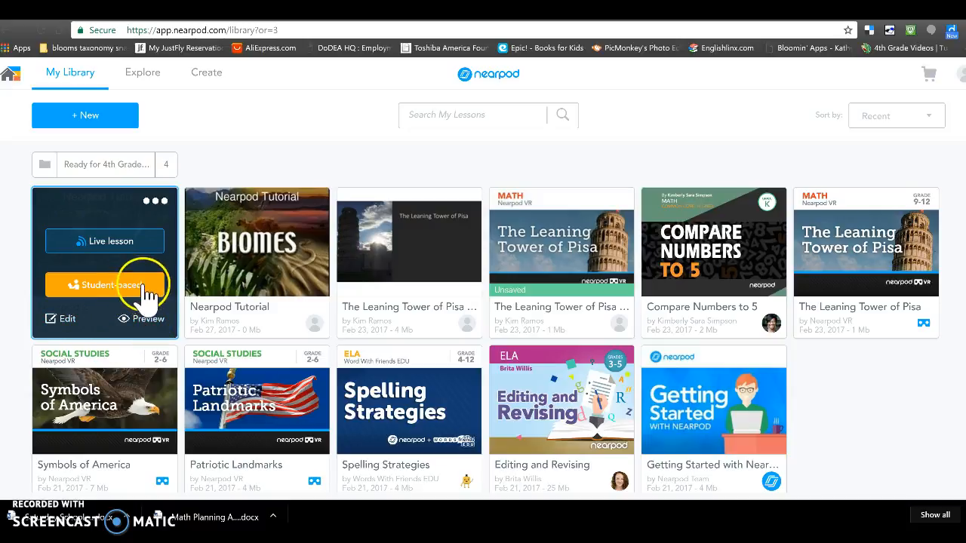
{"action": "left_click", "coordinate": [119, 242]}
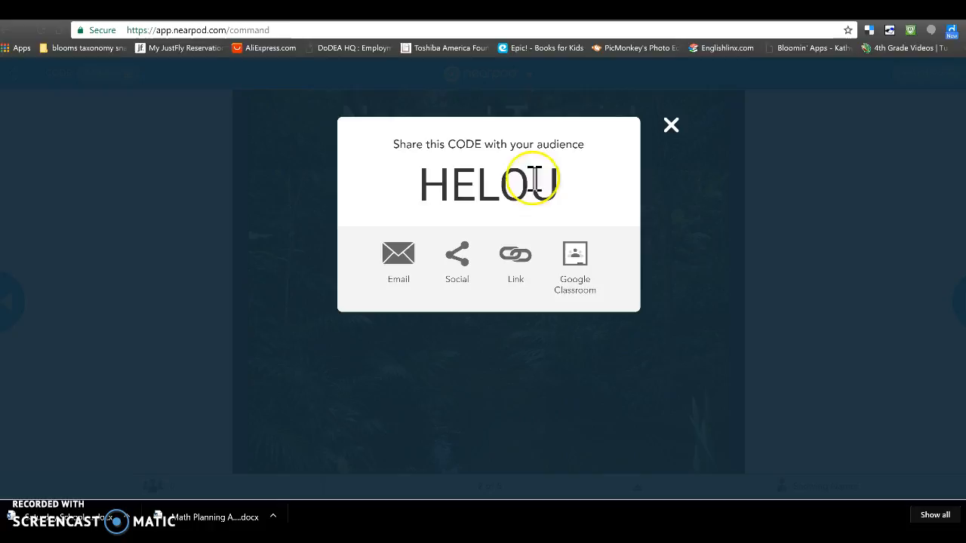
{"action": "left_click", "coordinate": [670, 125]}
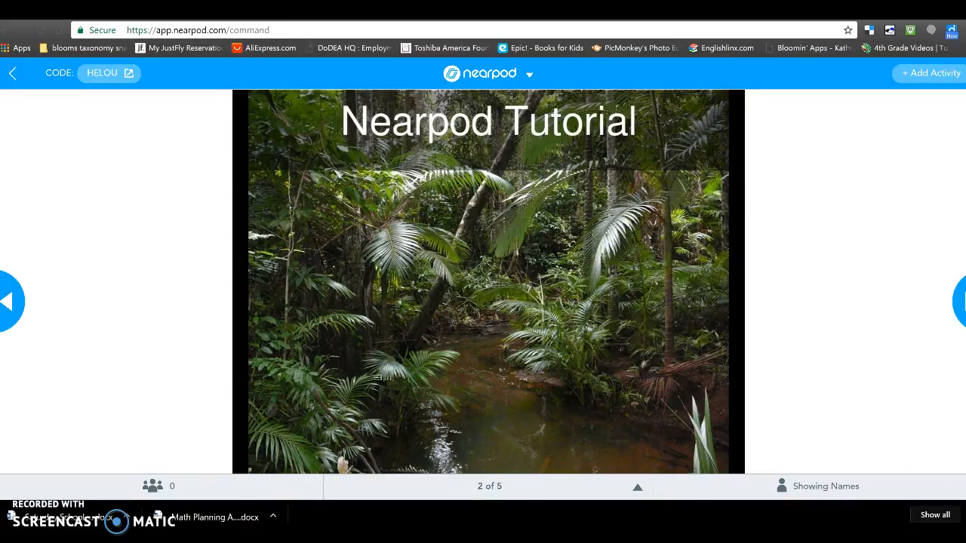
{"action": "left_click", "coordinate": [961, 302]}
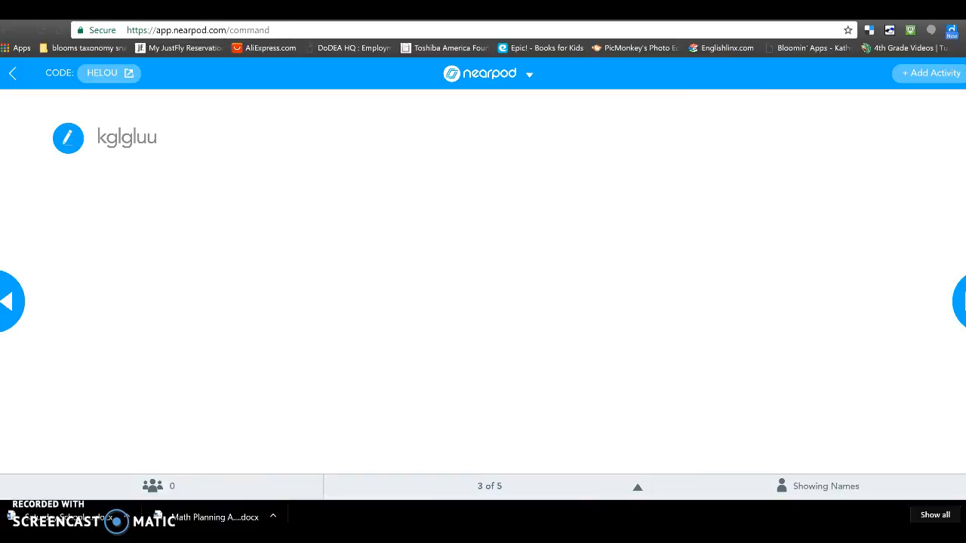
{"action": "left_click", "coordinate": [960, 302]}
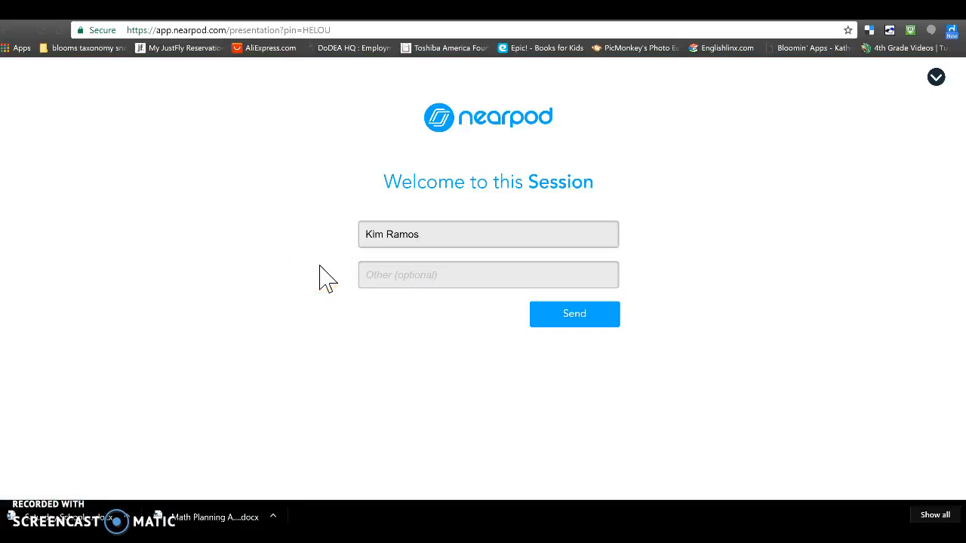
Step: Join the session as a student, submit "yes" to the poll, and return to the teacher view
{"action": "left_click", "coordinate": [573, 319]}
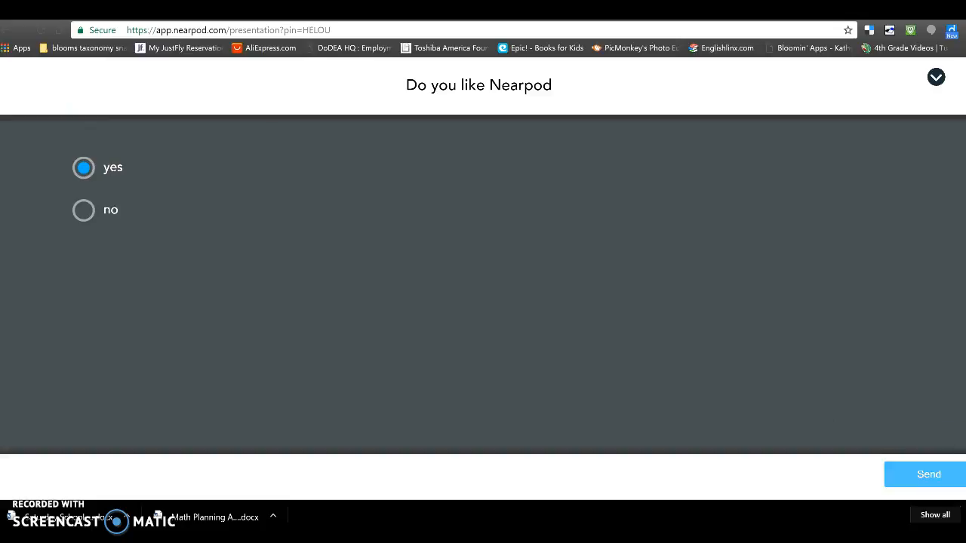
{"action": "left_click", "coordinate": [940, 483]}
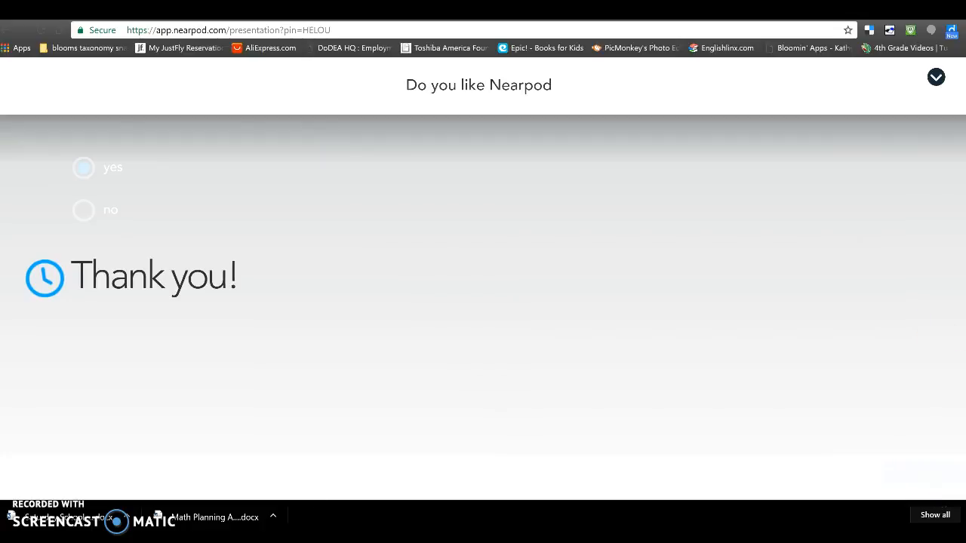
{"action": "key", "text": "ctrl+Tab"}
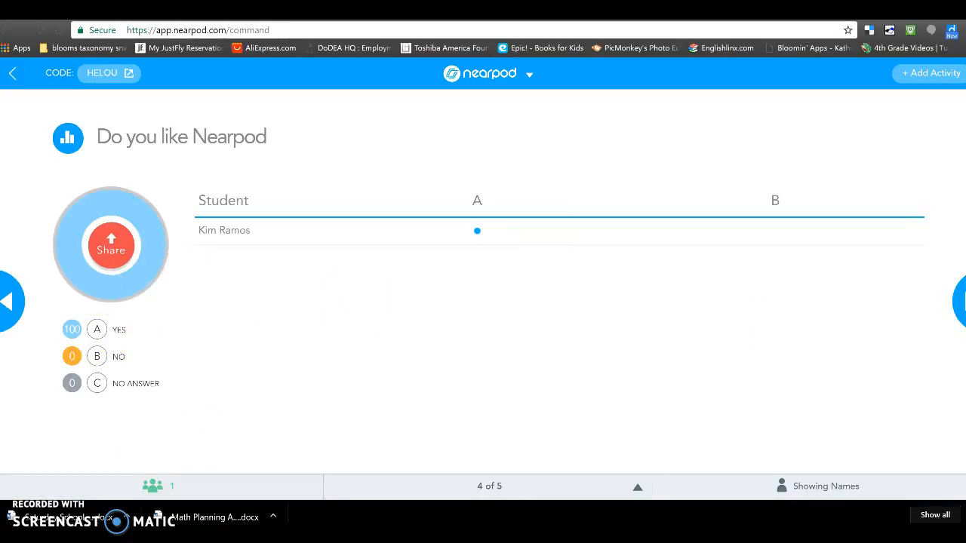
Step: Advance the live lesson to the quiz and submit it in the student view with answers ".kjlhkjh;kj" and ",hhkglkh;h"
{"action": "left_click", "coordinate": [960, 302]}
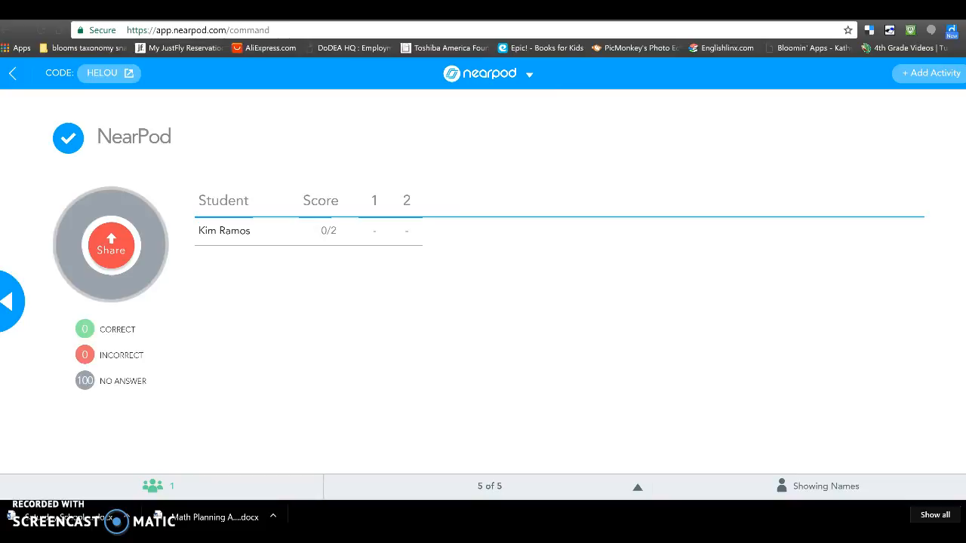
{"action": "left_click", "coordinate": [301, 9]}
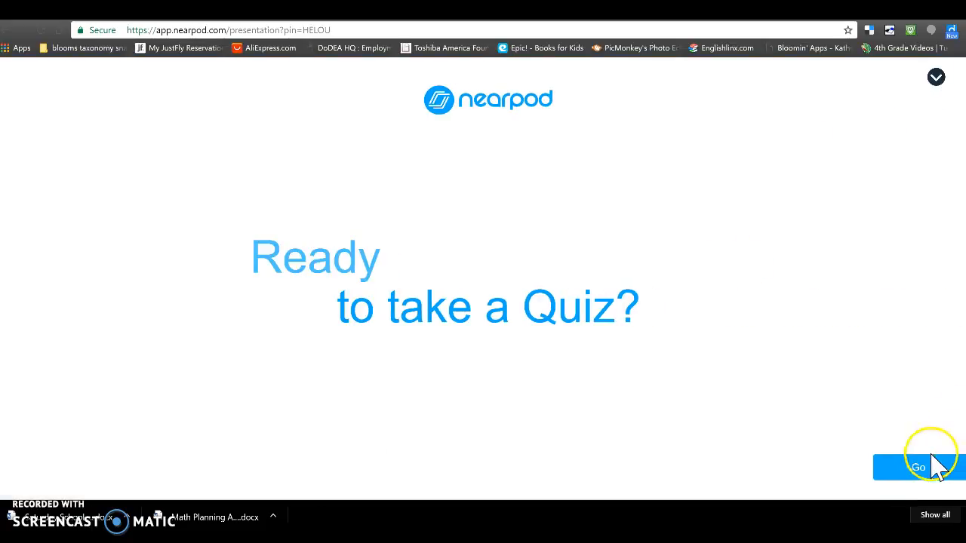
{"action": "left_click", "coordinate": [921, 473]}
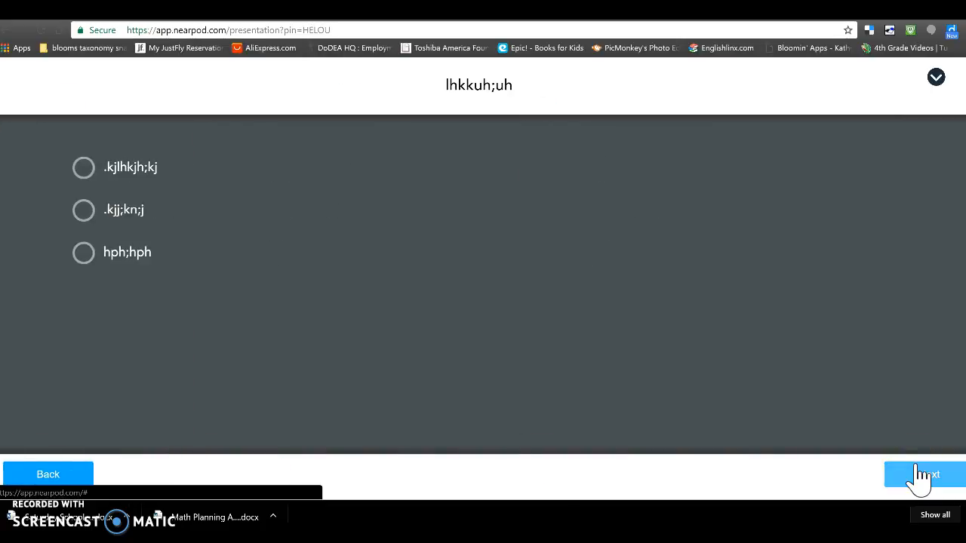
{"action": "left_click", "coordinate": [83, 168]}
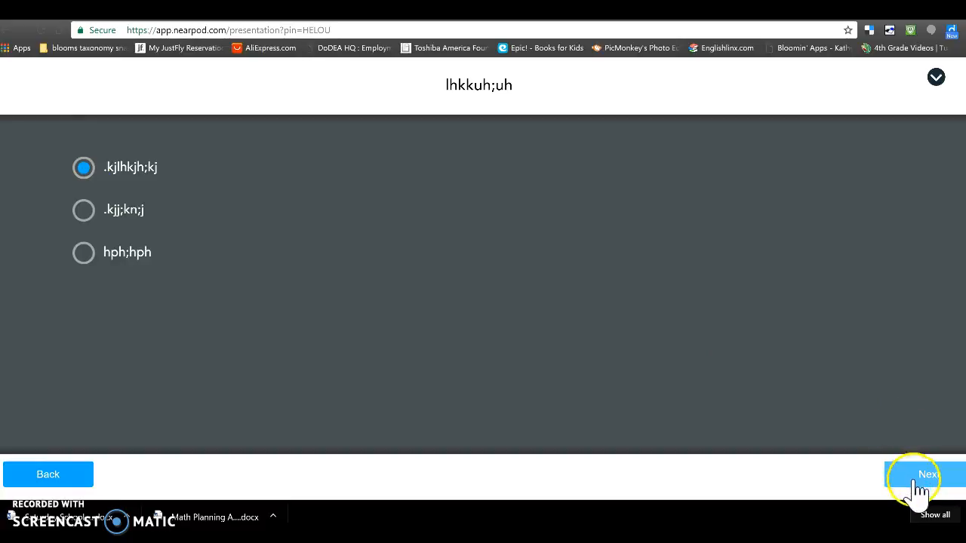
{"action": "left_click", "coordinate": [919, 483]}
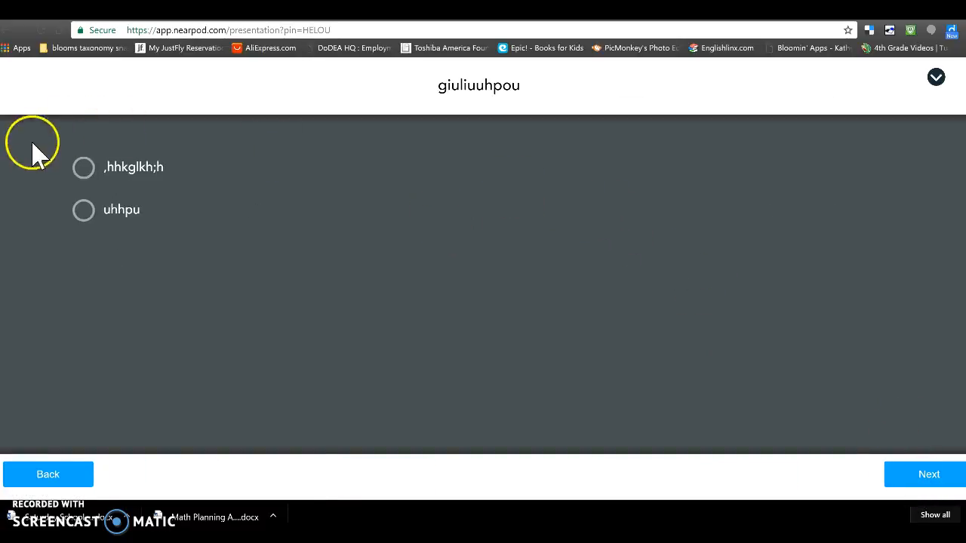
{"action": "left_click", "coordinate": [83, 168]}
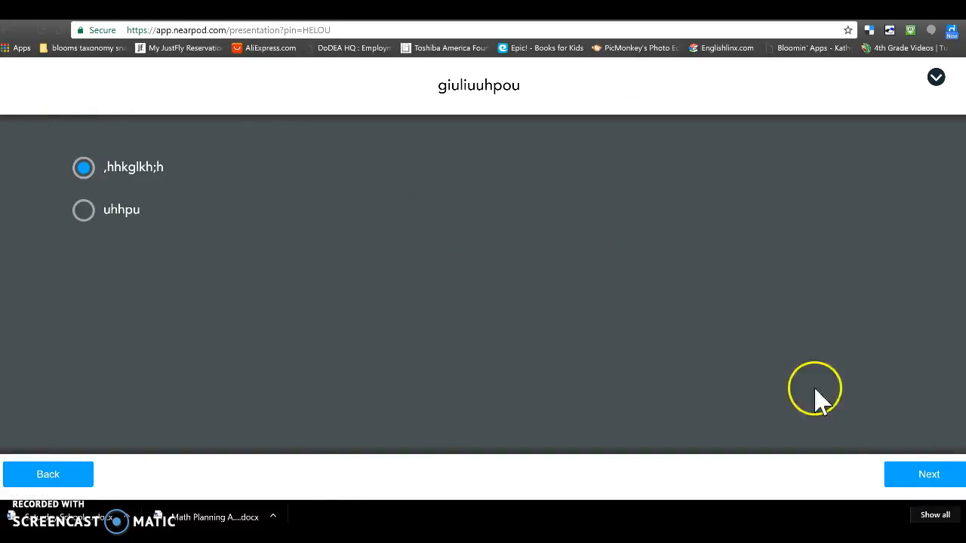
{"action": "left_click", "coordinate": [930, 481]}
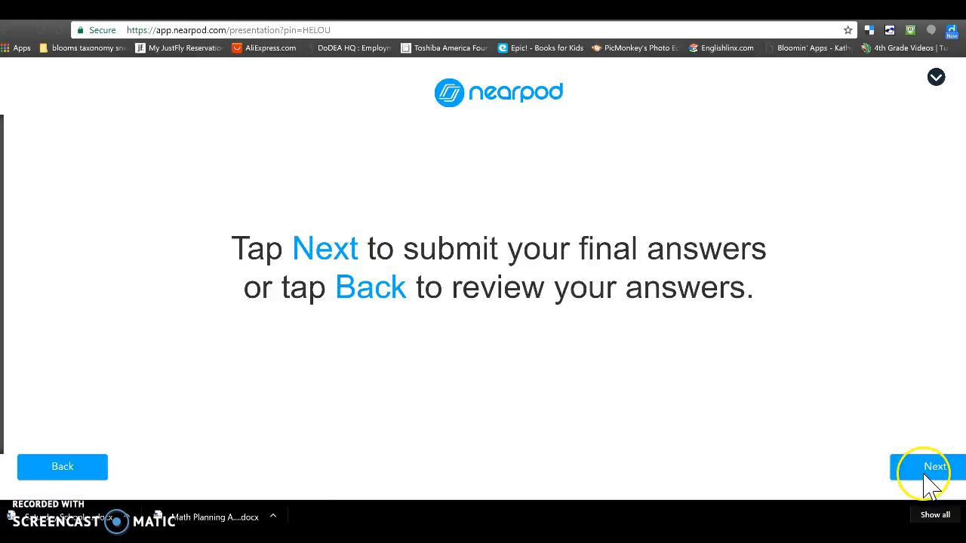
{"action": "left_click", "coordinate": [928, 483]}
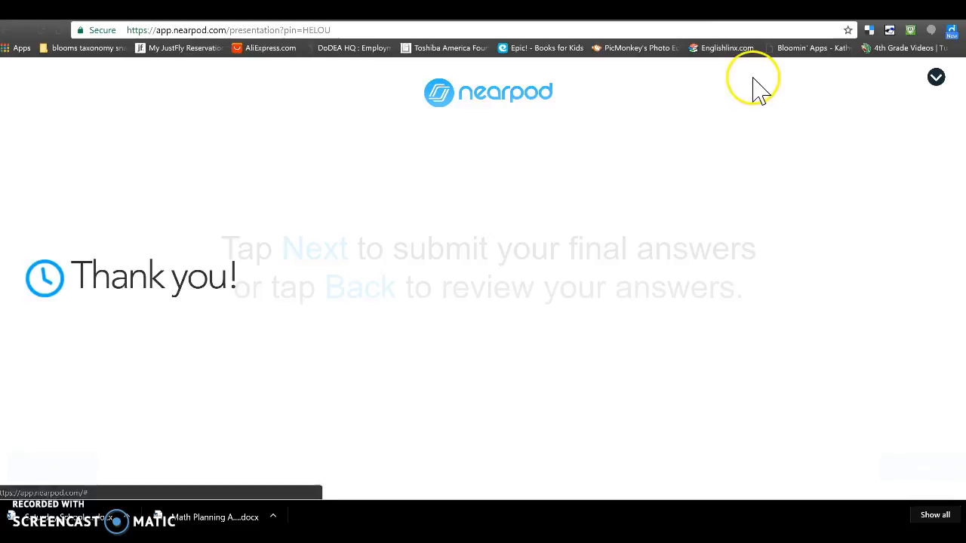
Step: Check the submitted quiz results in the teacher view and leave the live session
{"action": "left_click", "coordinate": [83, 11]}
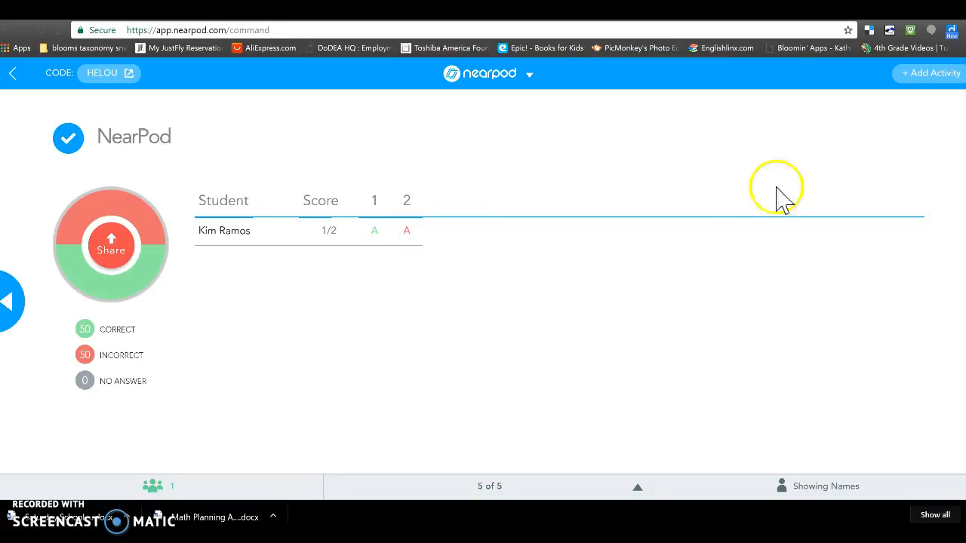
{"action": "key", "text": "ctrl+Tab"}
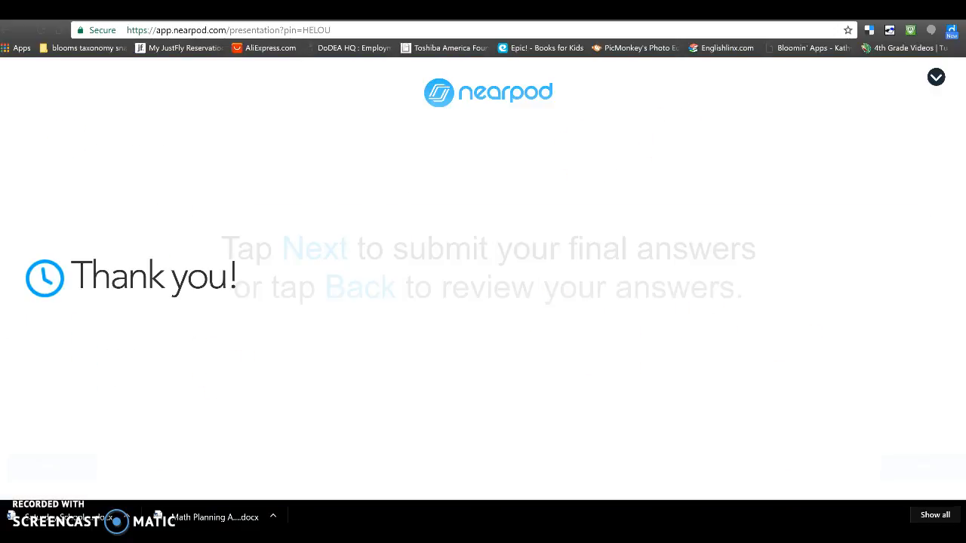
{"action": "key", "text": "ctrl+shift+Tab"}
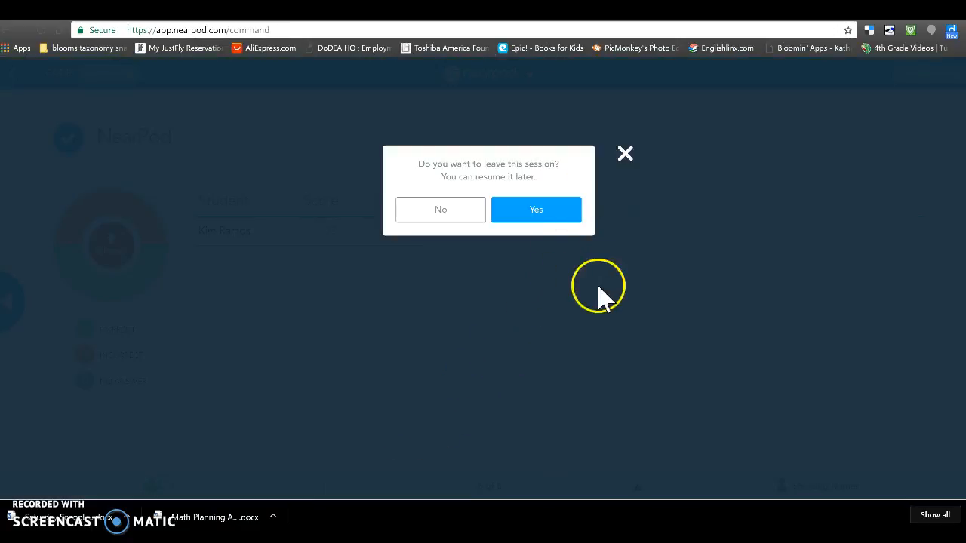
{"action": "left_click", "coordinate": [541, 227]}
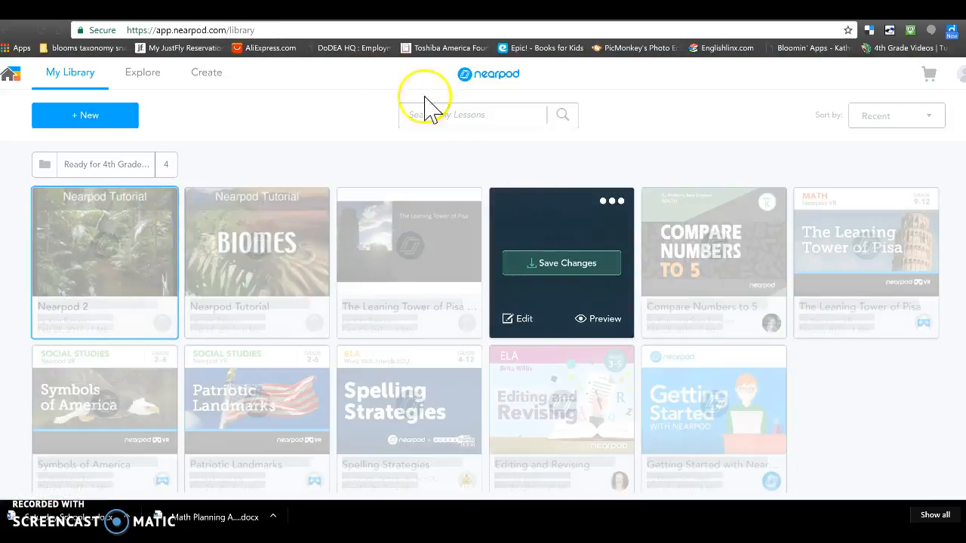